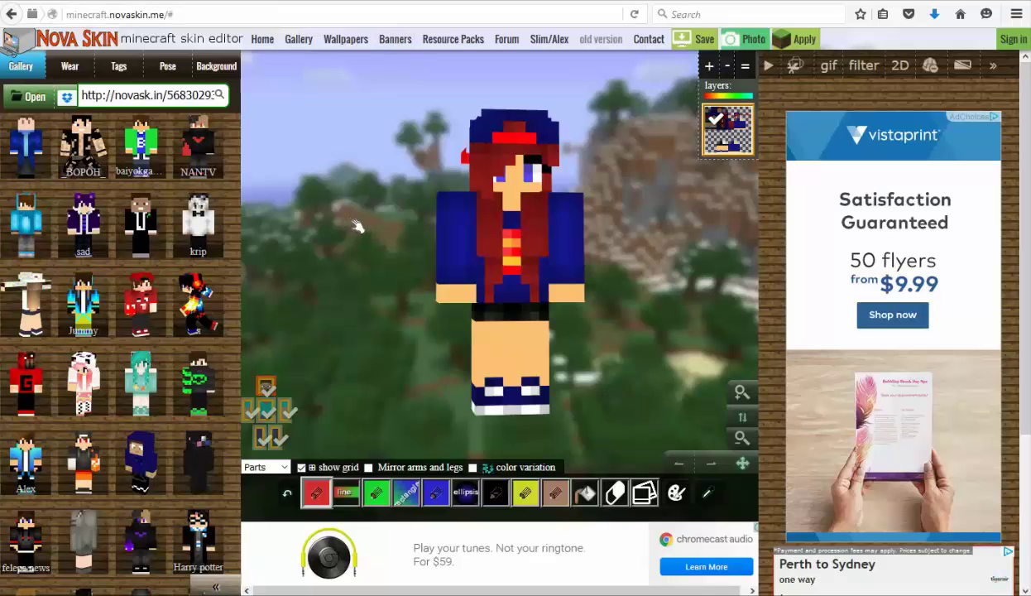
# Load the Harry potter skin from the Gallery onto the model
pyautogui.moveTo(354, 221); pyautogui.dragTo(314, 223)
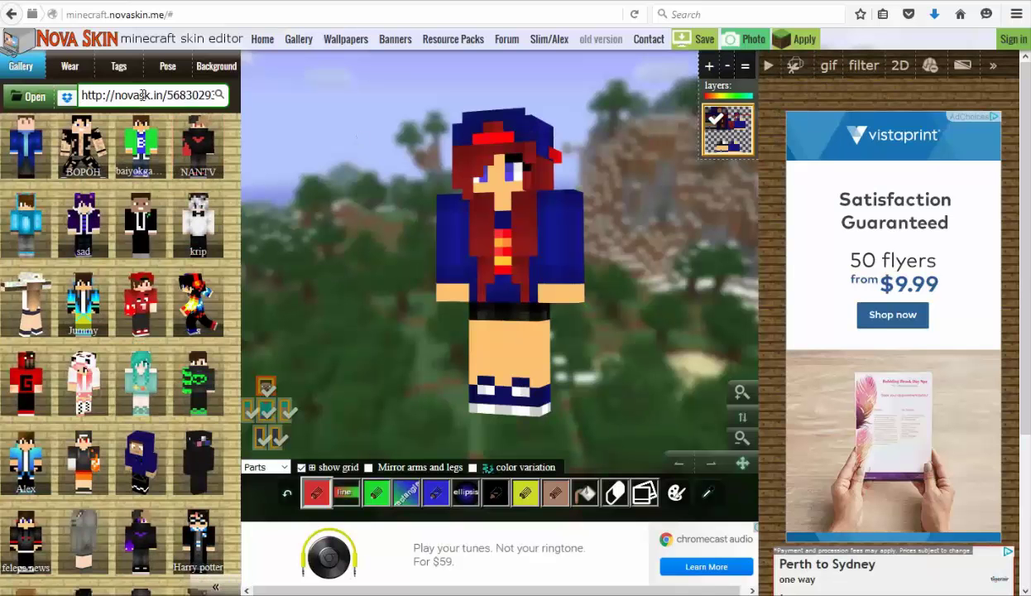
pyautogui.moveTo(79, 94); pyautogui.dragTo(261, 96)
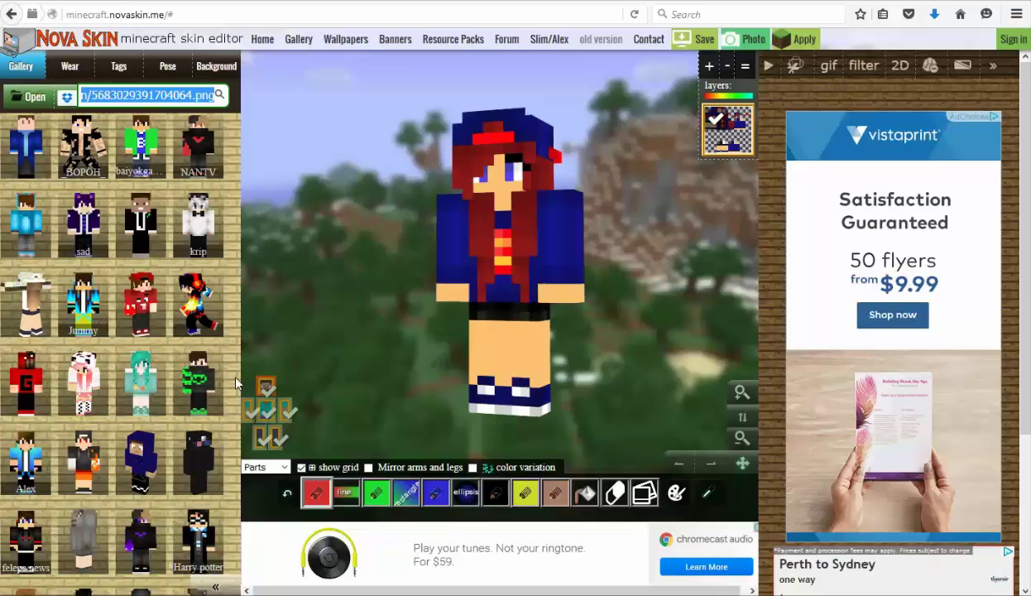
pyautogui.moveTo(232, 397); pyautogui.dragTo(234, 453)
pyautogui.click(198, 282)
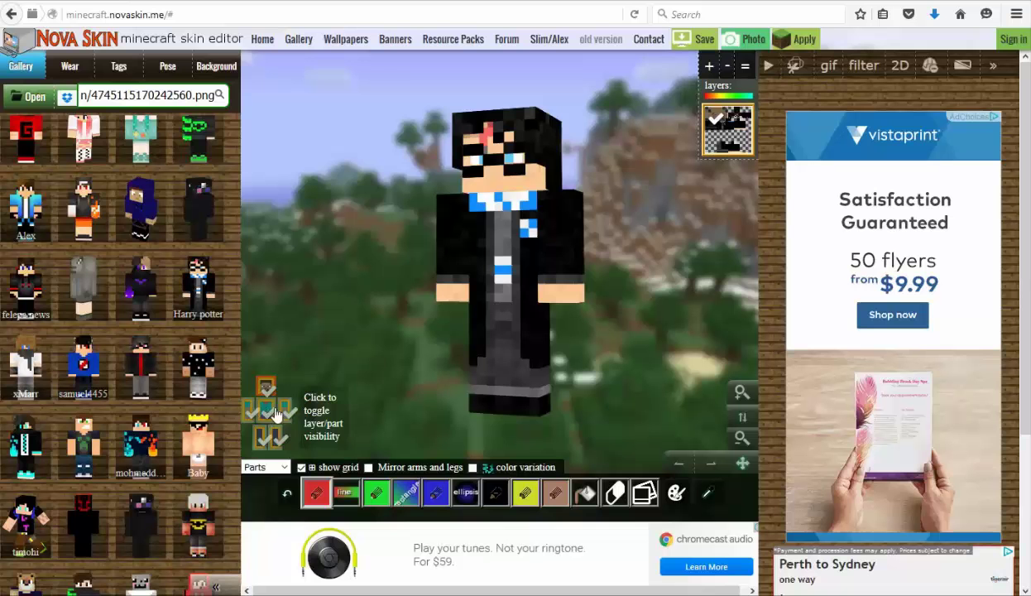
# Hide the hair-and-glasses overlay and head to inspect, then restore the head and select the skin address
pyautogui.moveTo(369, 323); pyautogui.dragTo(449, 324)
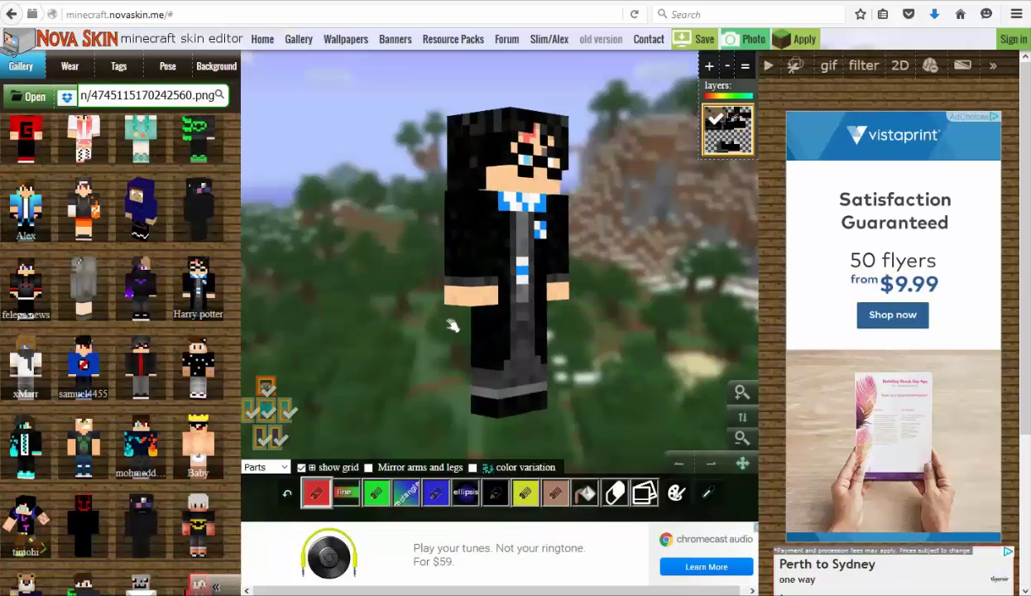
pyautogui.click(268, 390)
pyautogui.moveTo(331, 301); pyautogui.dragTo(329, 252)
pyautogui.click(267, 387)
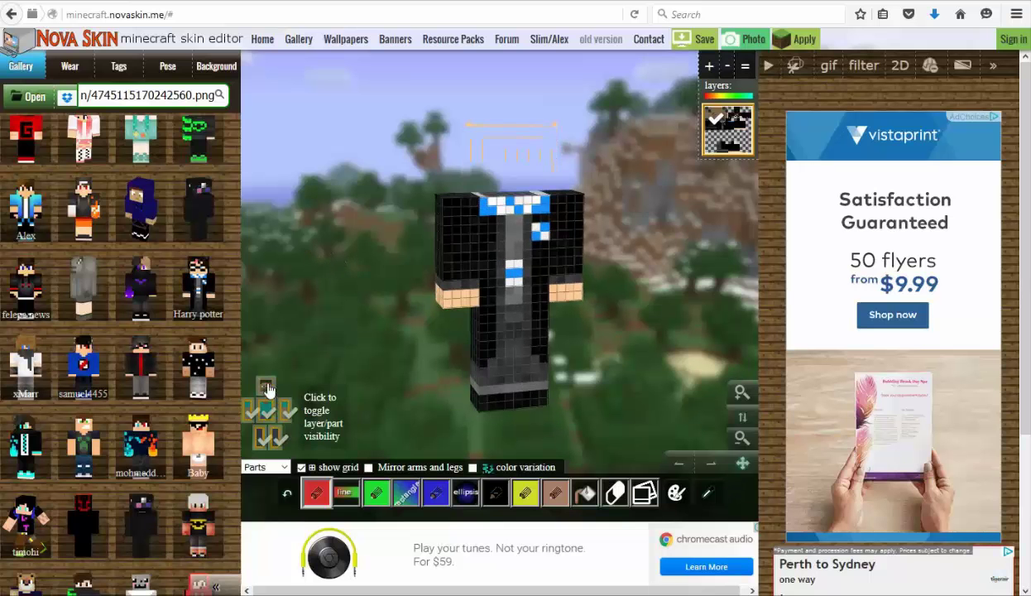
pyautogui.moveTo(380, 248); pyautogui.dragTo(363, 260)
pyautogui.click(273, 396)
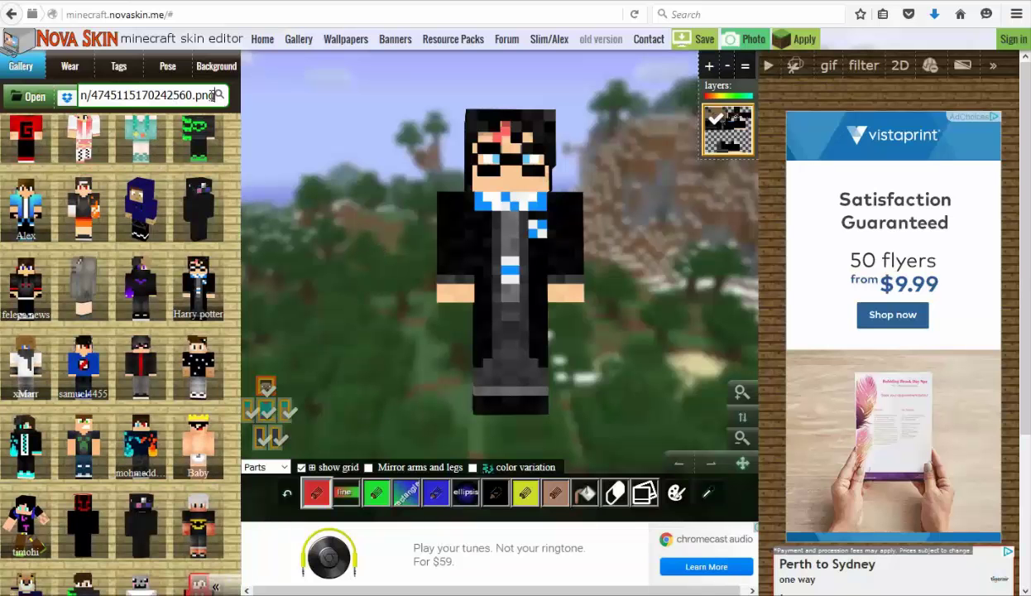
pyautogui.moveTo(213, 95); pyautogui.dragTo(83, 96)
# Search the gallery for 'jazzyjeff' and load the striped tiger skin result
pyautogui.hotkey('ctrl', 'x')
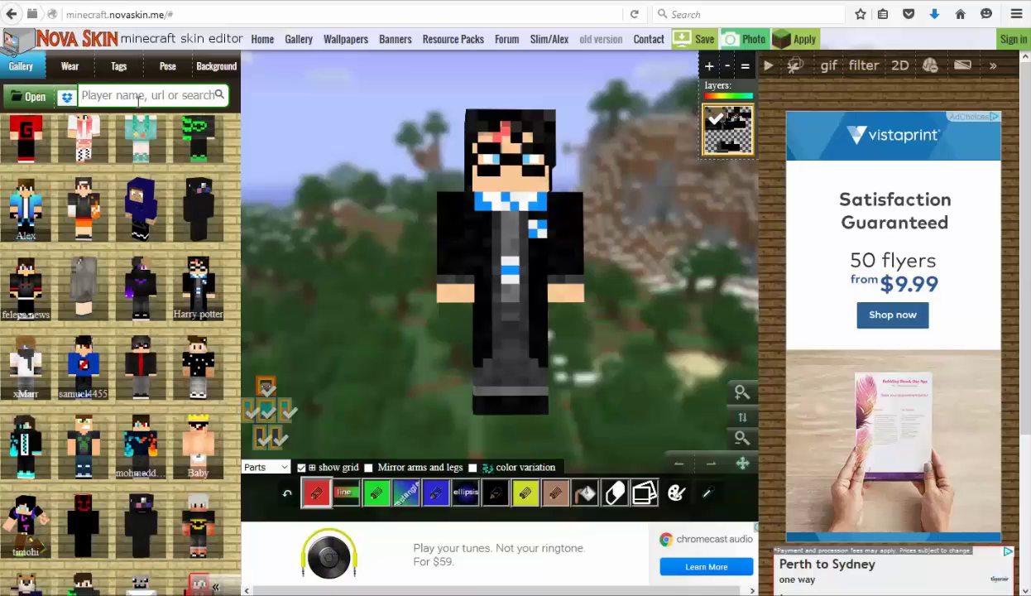
pyautogui.write('jaz')
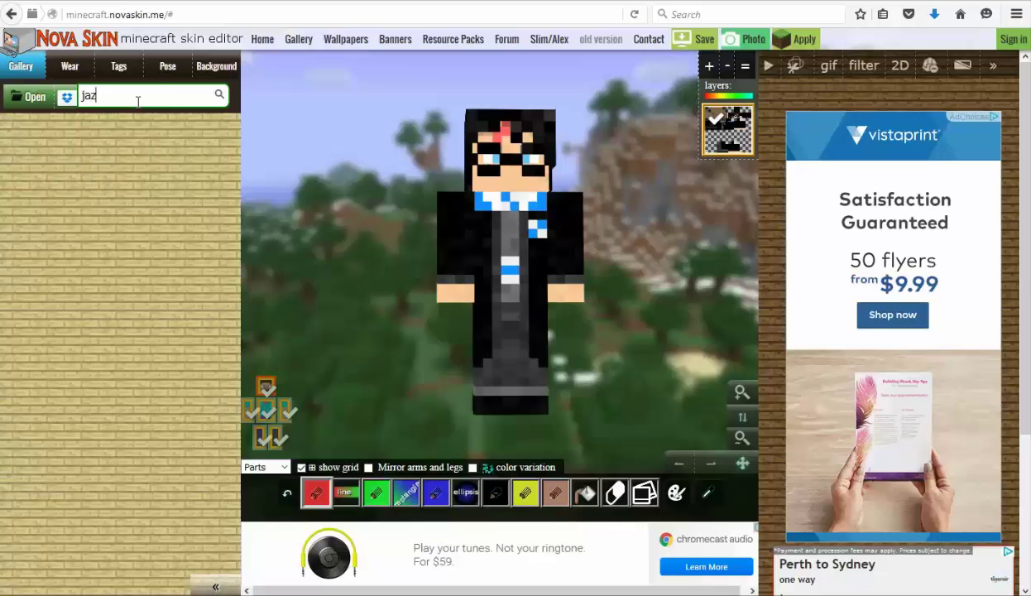
pyautogui.write('zyjeff')
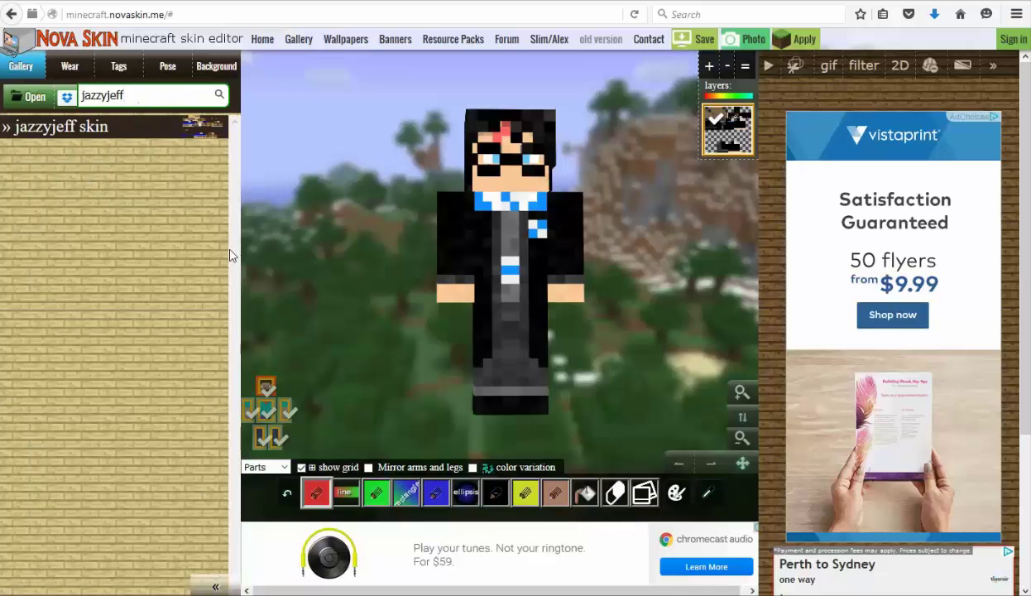
pyautogui.click(189, 132)
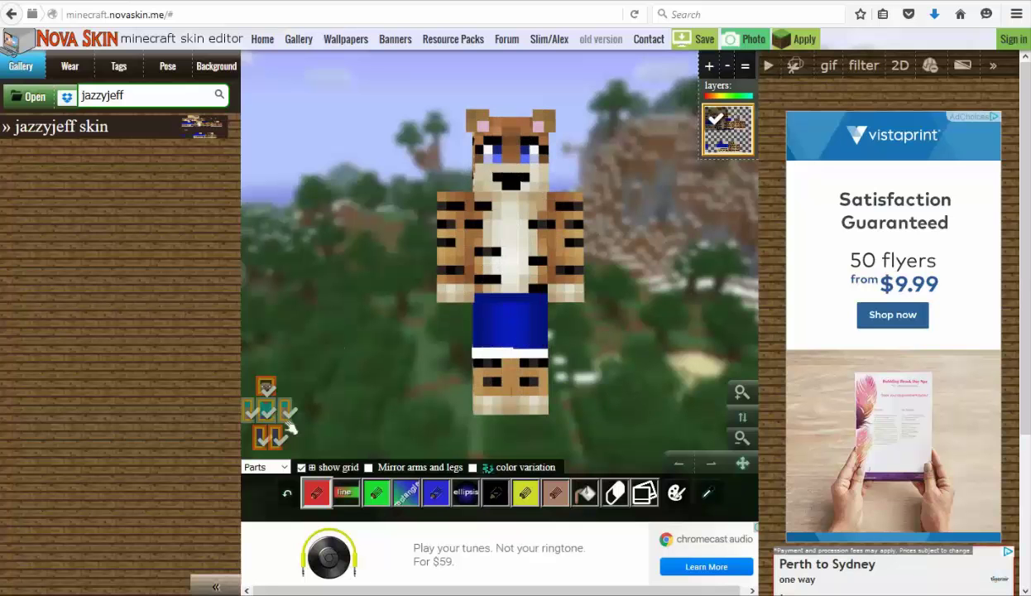
# Hide the tiger skin's ear overlay and head, turning the model to a flat front view
pyautogui.click(279, 439)
pyautogui.click(263, 434)
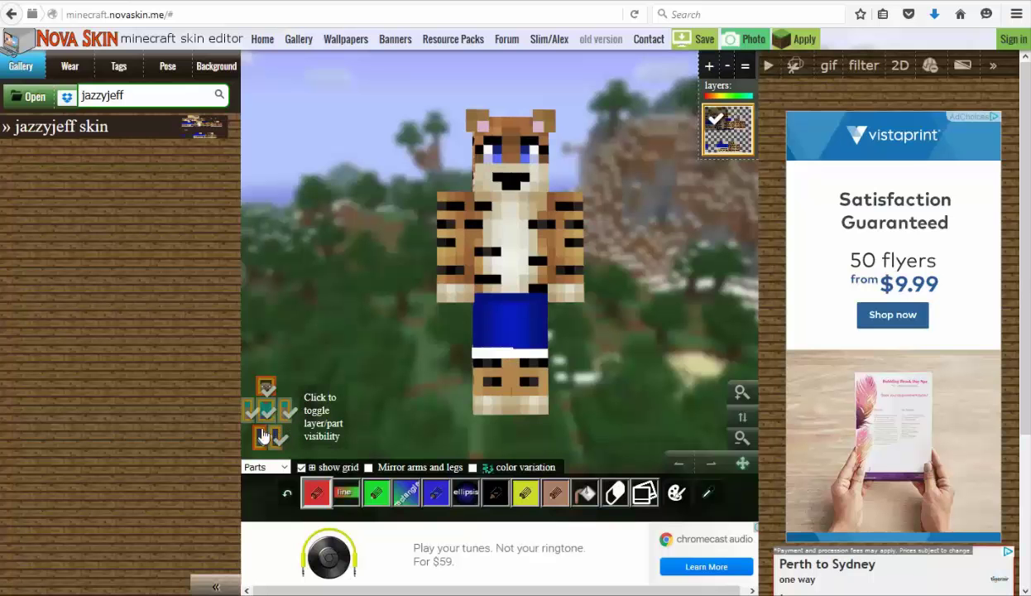
pyautogui.moveTo(454, 371); pyautogui.dragTo(500, 130)
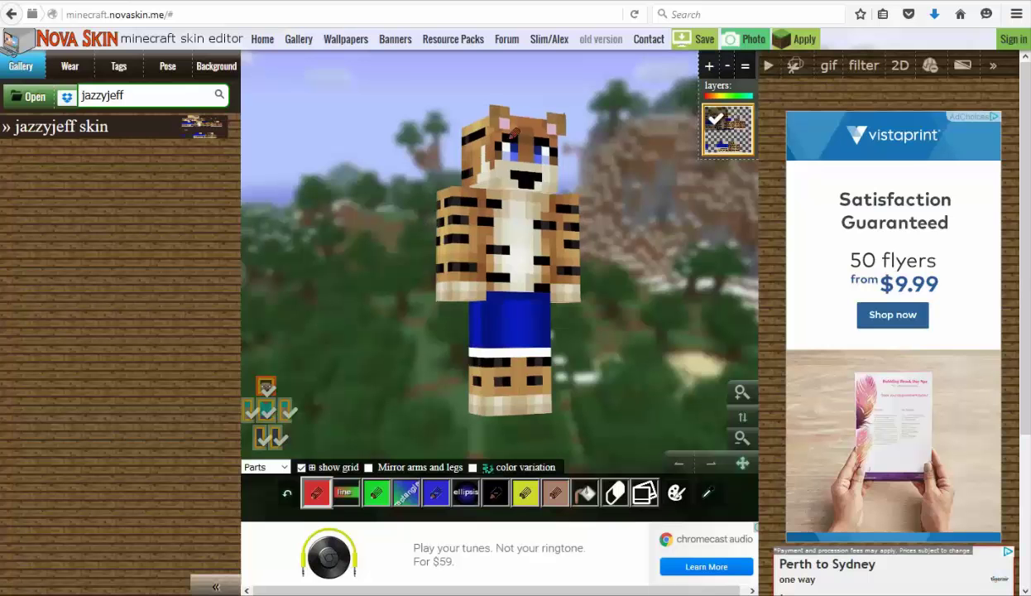
pyautogui.click(265, 386)
pyautogui.click(266, 388)
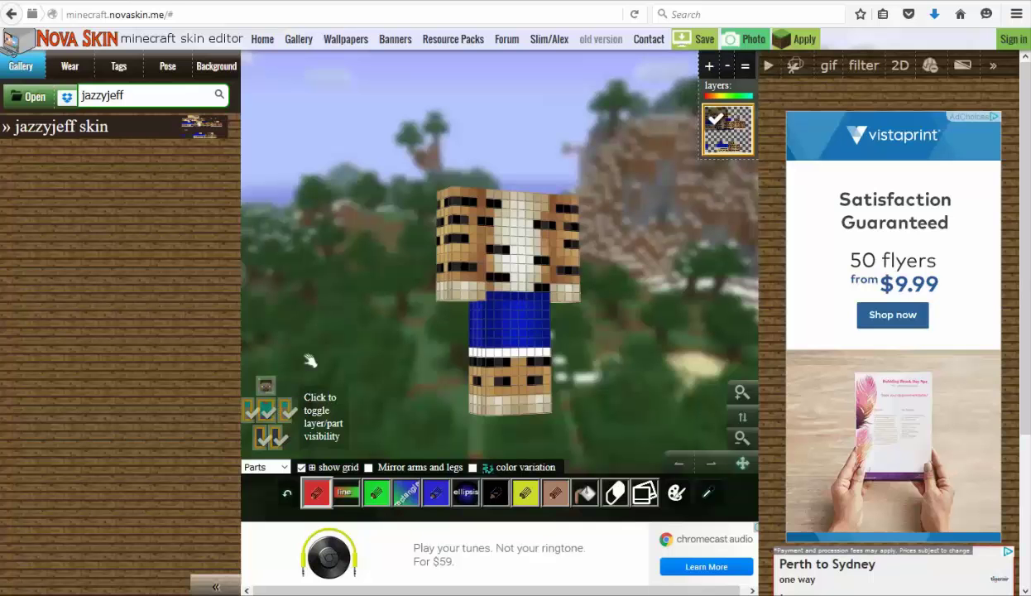
pyautogui.moveTo(385, 269); pyautogui.dragTo(350, 281)
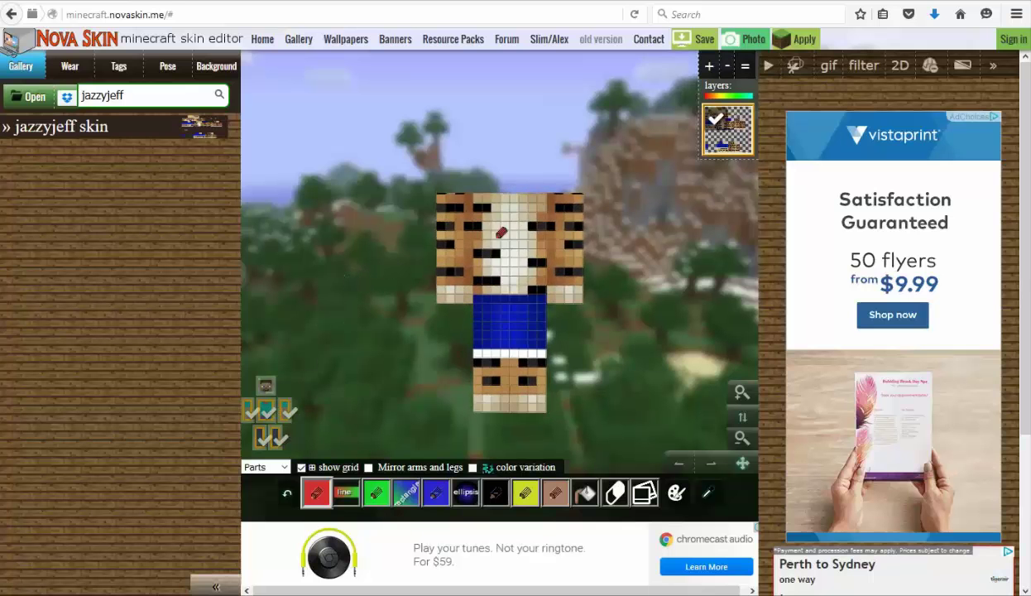
pyautogui.click(376, 493)
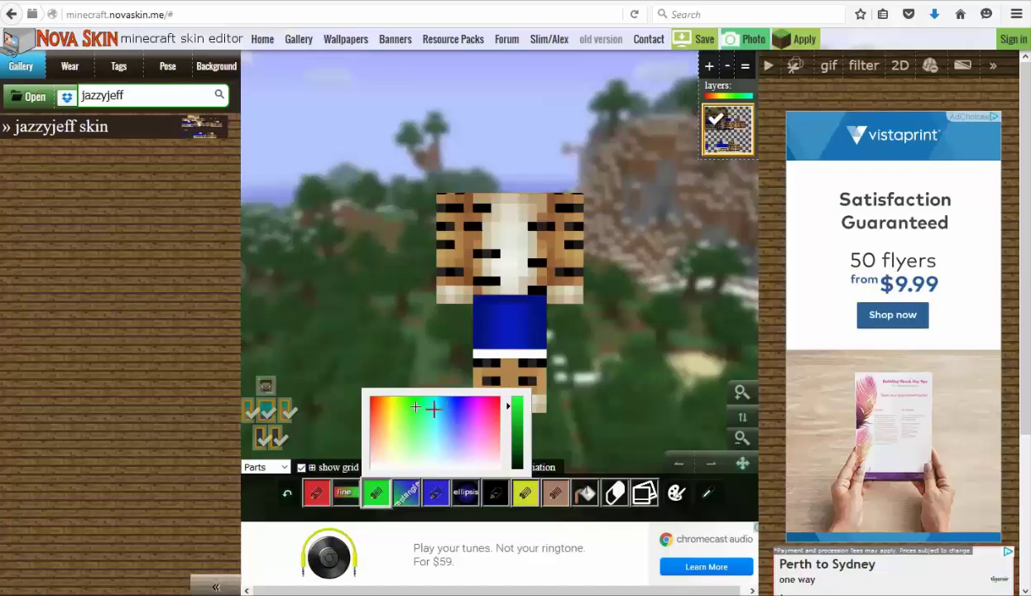
# Pick blue and paint the torso front solid blue, undoing a stray stroke on the arm
pyautogui.moveTo(436, 405); pyautogui.dragTo(445, 402)
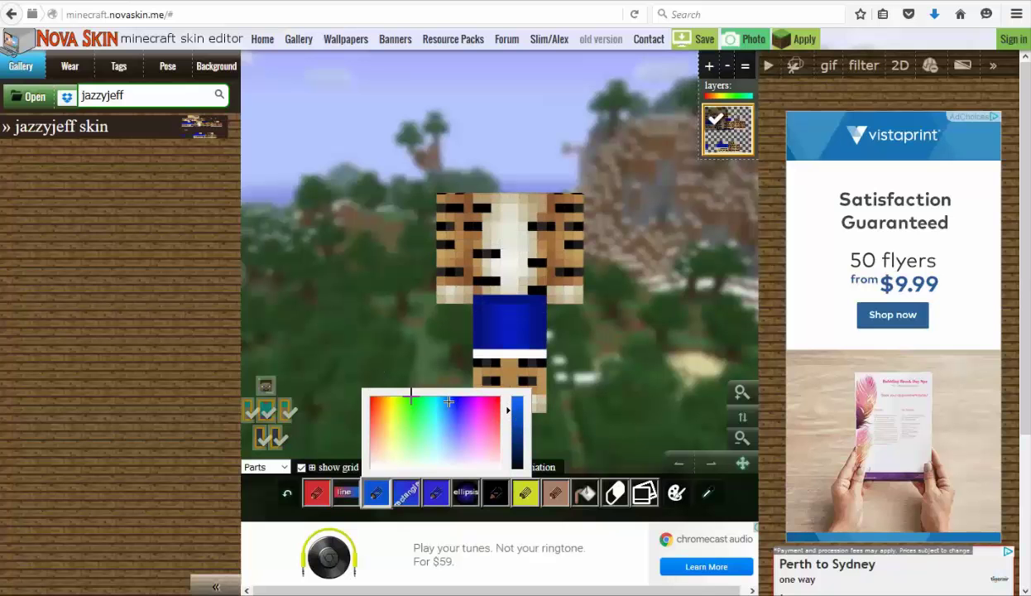
pyautogui.click(481, 196)
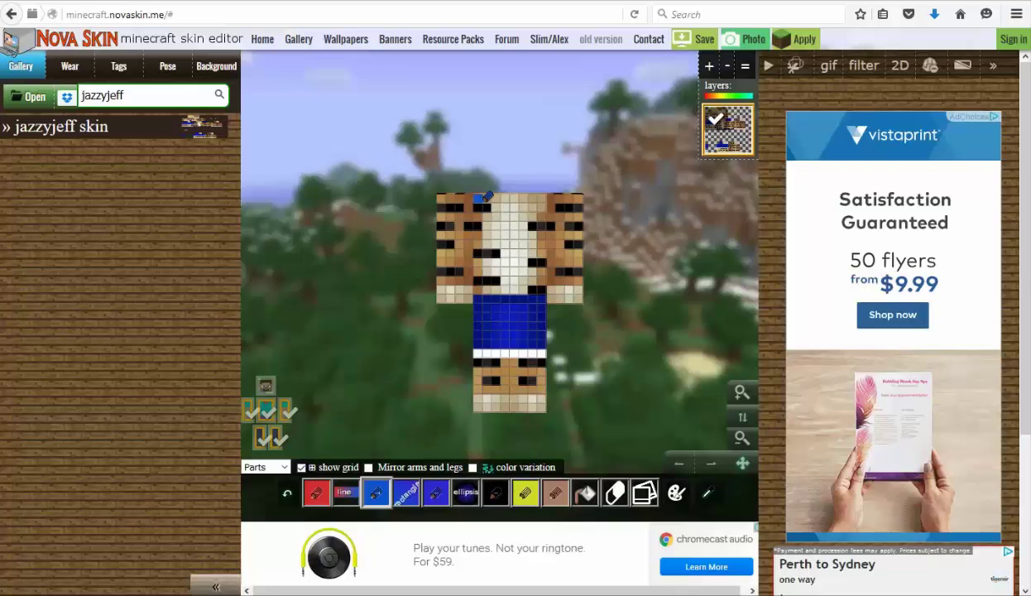
pyautogui.moveTo(490, 197); pyautogui.dragTo(518, 214)
pyautogui.click(536, 198)
pyautogui.moveTo(478, 199)
pyautogui.mouseDown()
pyautogui.moveTo(479, 287)
pyautogui.moveTo(540, 291)
pyautogui.moveTo(535, 199)
pyautogui.mouseUp()
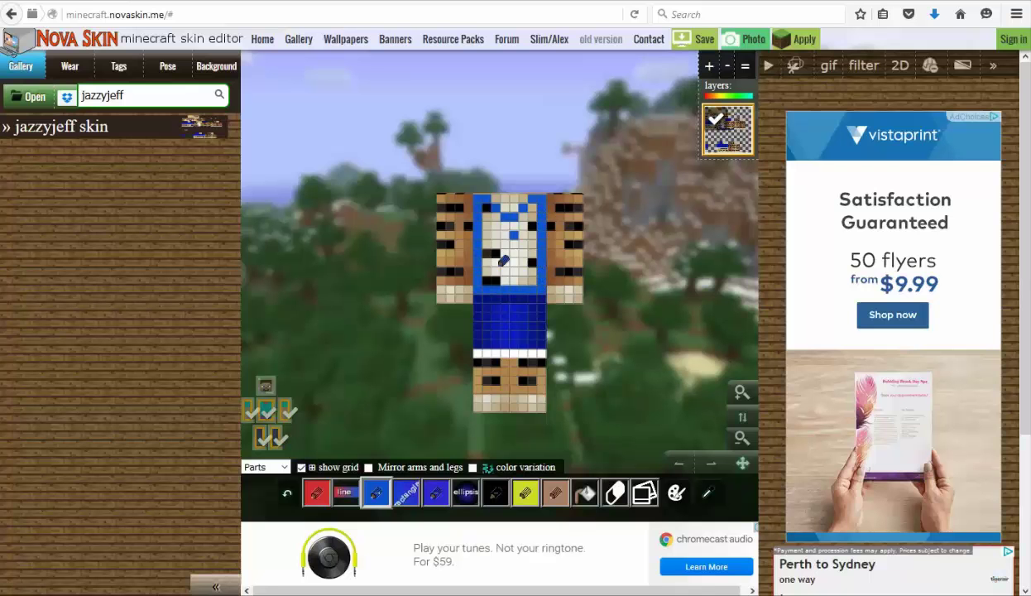
pyautogui.moveTo(452, 225); pyautogui.dragTo(453, 258)
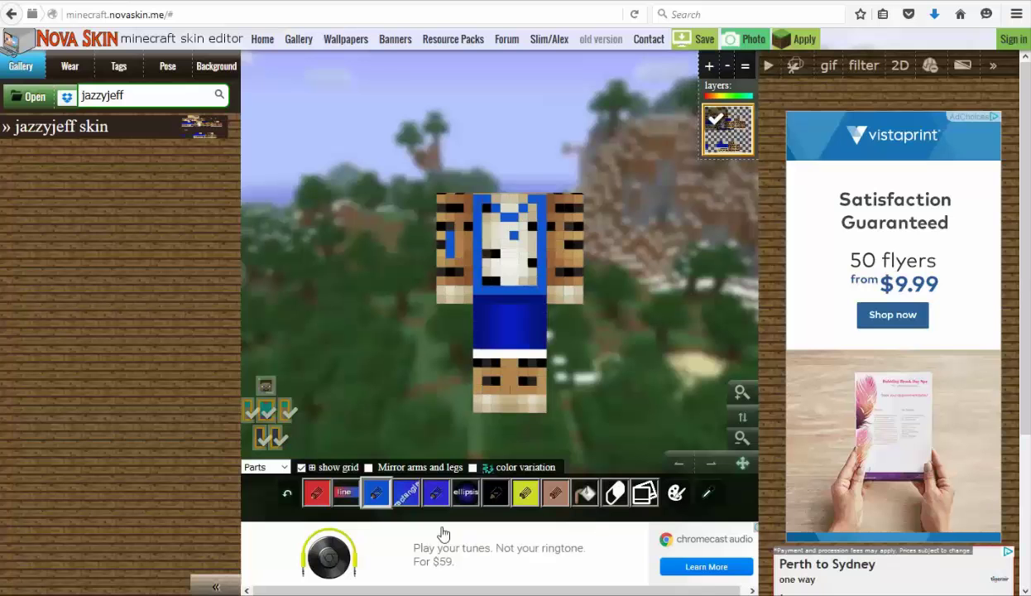
pyautogui.click(287, 493)
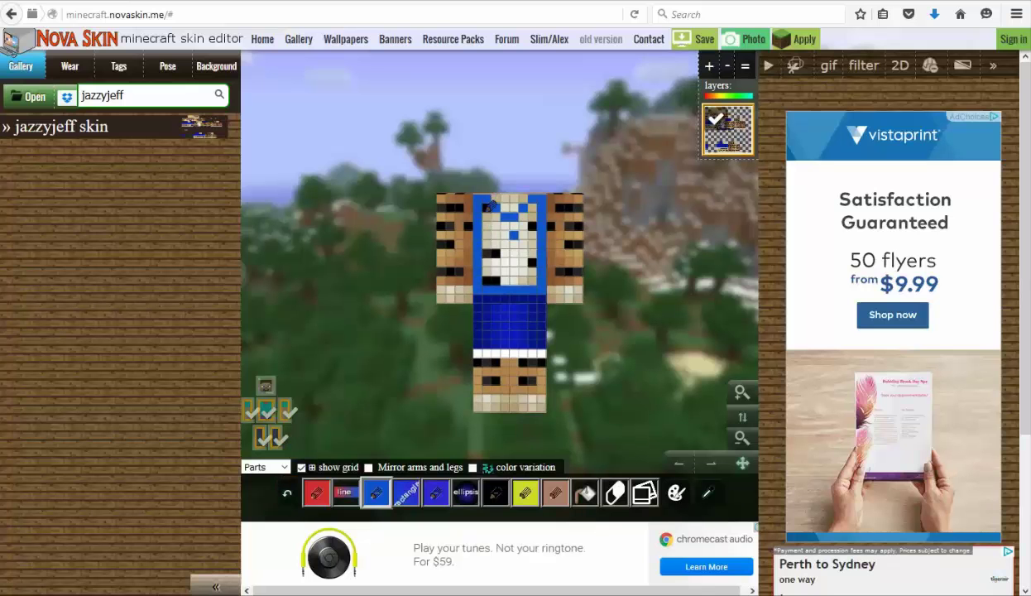
pyautogui.moveTo(483, 206)
pyautogui.mouseDown()
pyautogui.moveTo(491, 275)
pyautogui.moveTo(525, 282)
pyautogui.moveTo(536, 207)
pyautogui.moveTo(523, 223)
pyautogui.moveTo(501, 216)
pyautogui.moveTo(497, 267)
pyautogui.moveTo(508, 238)
pyautogui.moveTo(508, 249)
pyautogui.moveTo(524, 232)
pyautogui.moveTo(505, 264)
pyautogui.mouseUp()
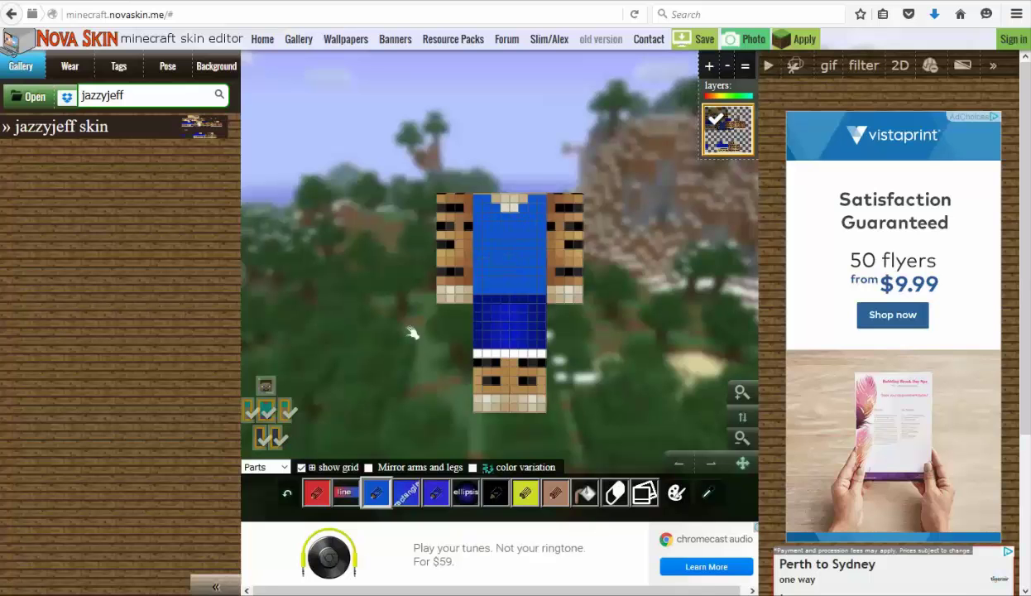
# Show the head again, paint the torso's right side blue, and restore the right arm
pyautogui.click(267, 388)
pyautogui.moveTo(362, 302); pyautogui.dragTo(290, 293)
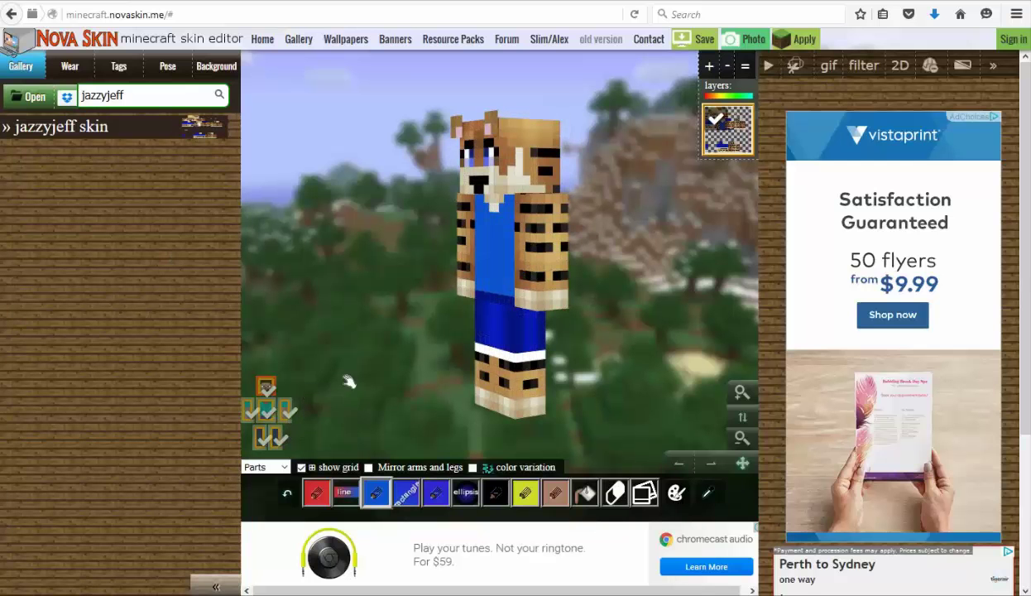
pyautogui.click(284, 410)
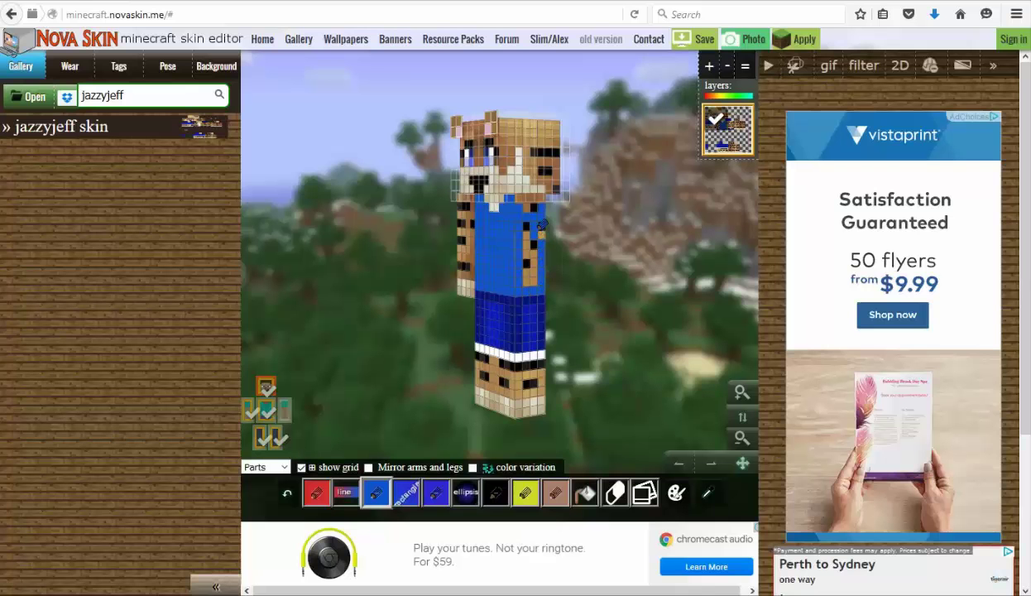
pyautogui.moveTo(532, 225)
pyautogui.mouseDown()
pyautogui.moveTo(521, 244)
pyautogui.moveTo(529, 273)
pyautogui.moveTo(387, 280)
pyautogui.moveTo(431, 269)
pyautogui.mouseUp()
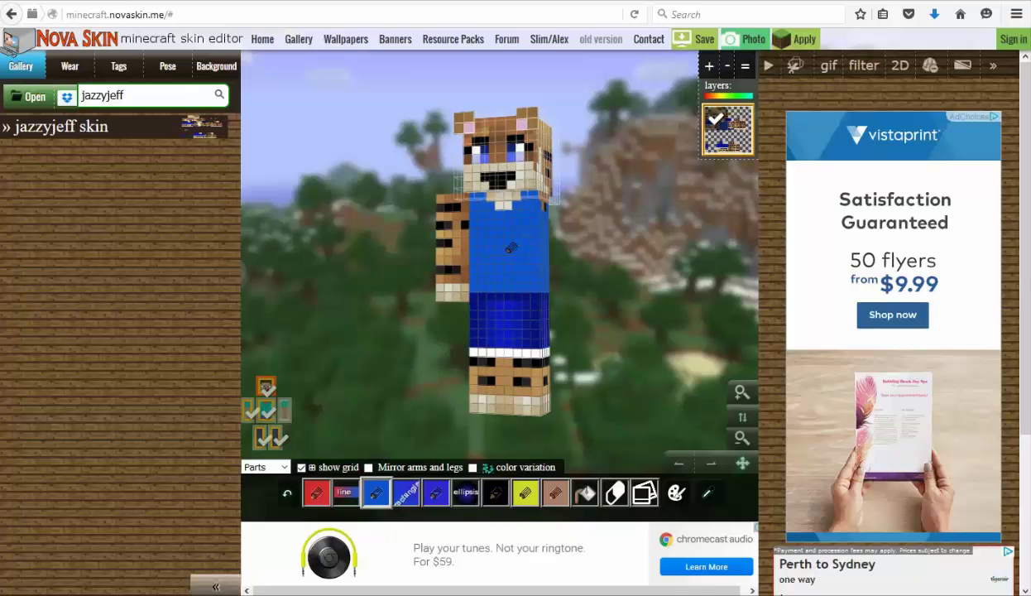
pyautogui.click(285, 409)
pyautogui.click(363, 486)
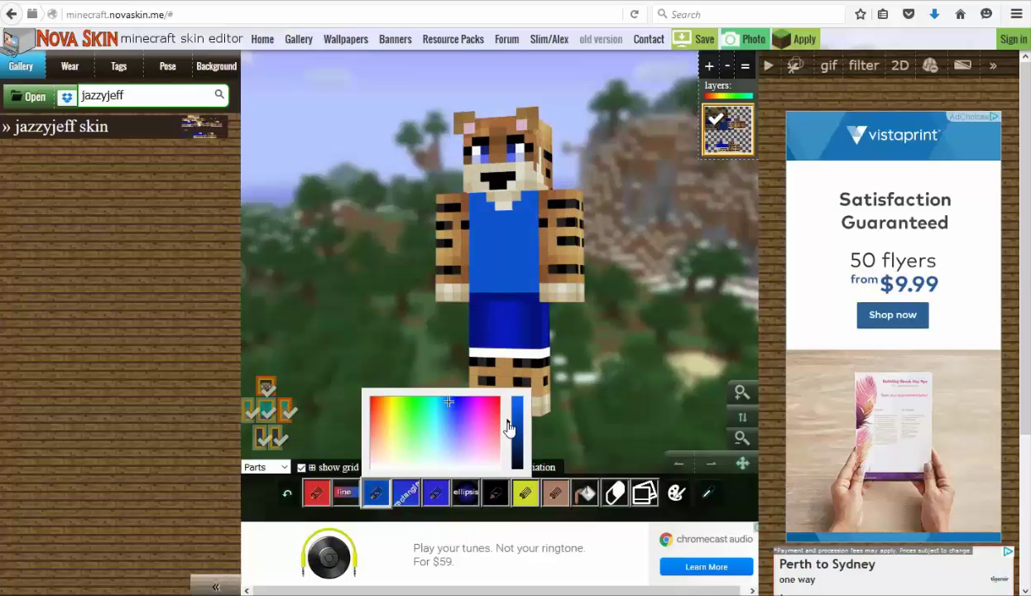
# Finish the shirt's blue left column, then switch to purple and paint JJ letters on the chest
pyautogui.click(265, 386)
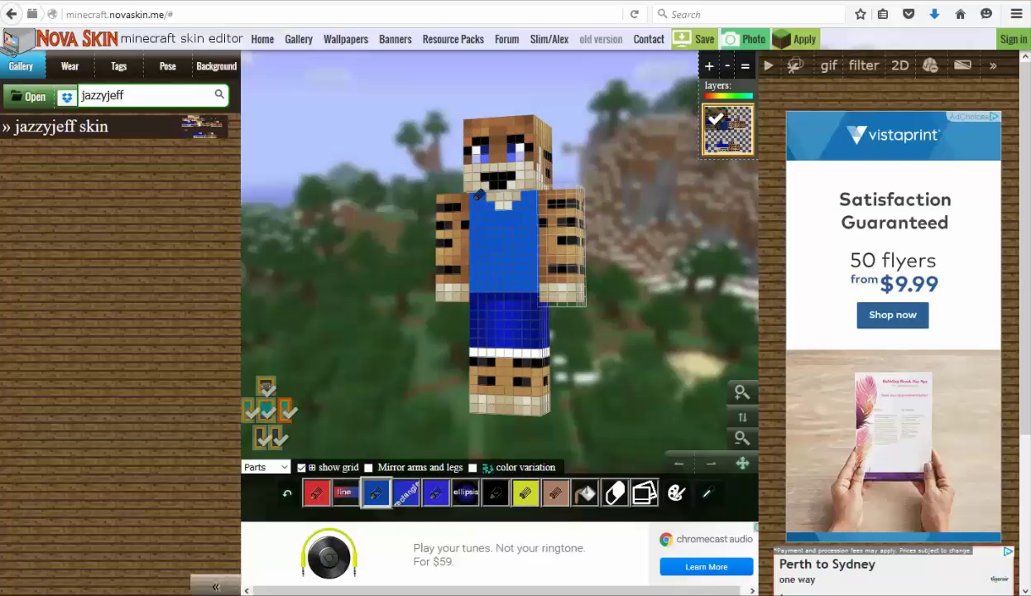
pyautogui.moveTo(478, 195)
pyautogui.mouseDown()
pyautogui.moveTo(476, 283)
pyautogui.moveTo(527, 284)
pyautogui.mouseUp()
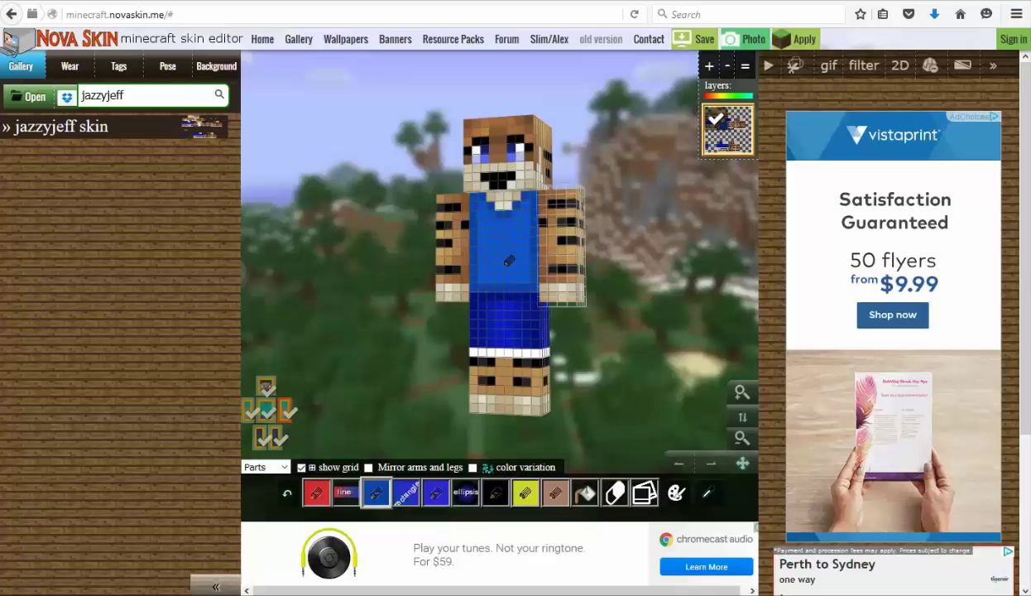
pyautogui.click(375, 493)
pyautogui.moveTo(448, 402); pyautogui.dragTo(467, 402)
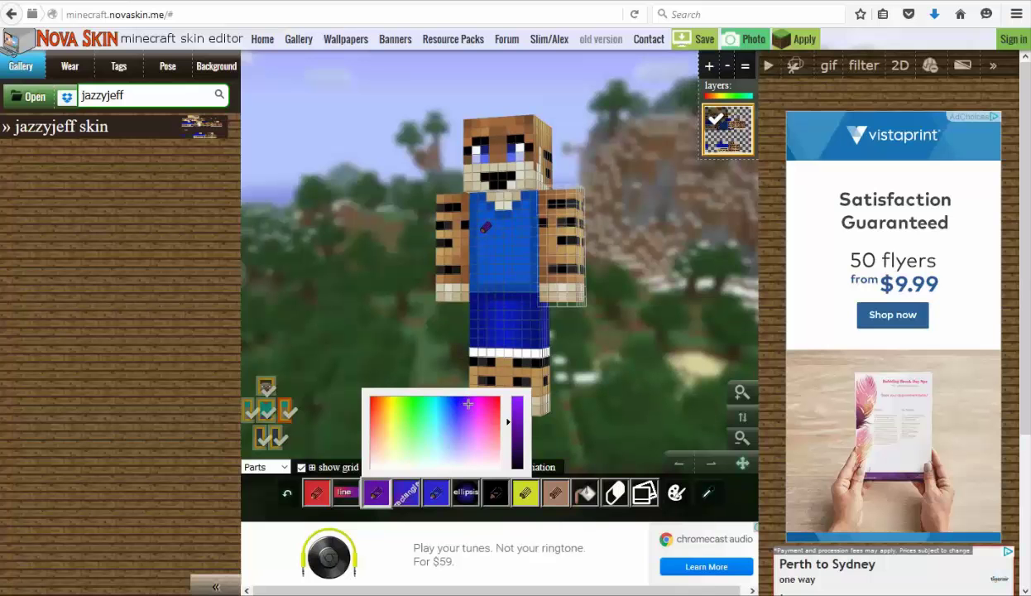
pyautogui.moveTo(482, 232); pyautogui.dragTo(493, 233)
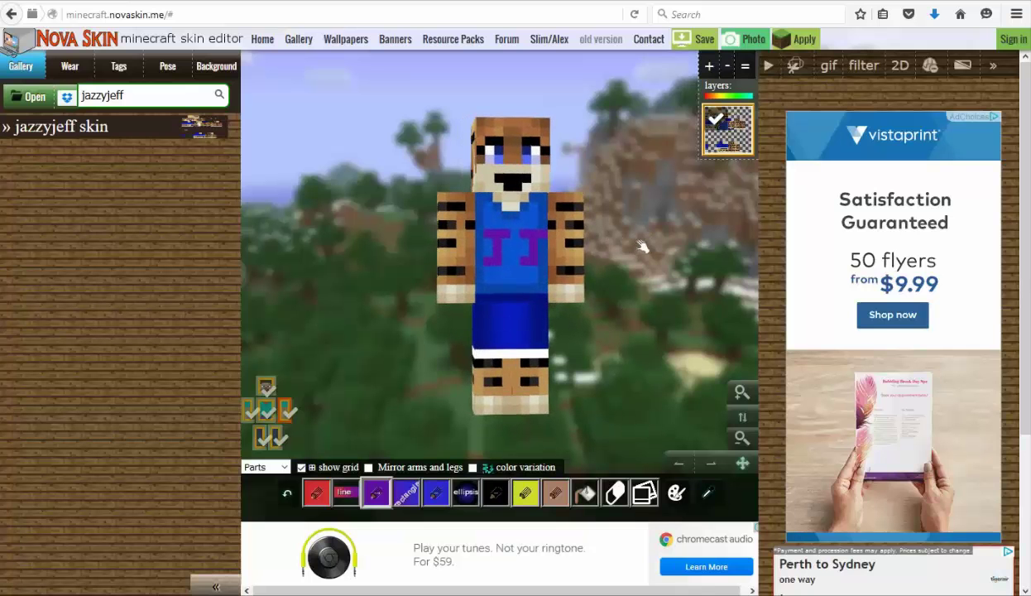
# Toggle the tiger's head off and back on so its ears show, with the brush colours open
pyautogui.click(267, 389)
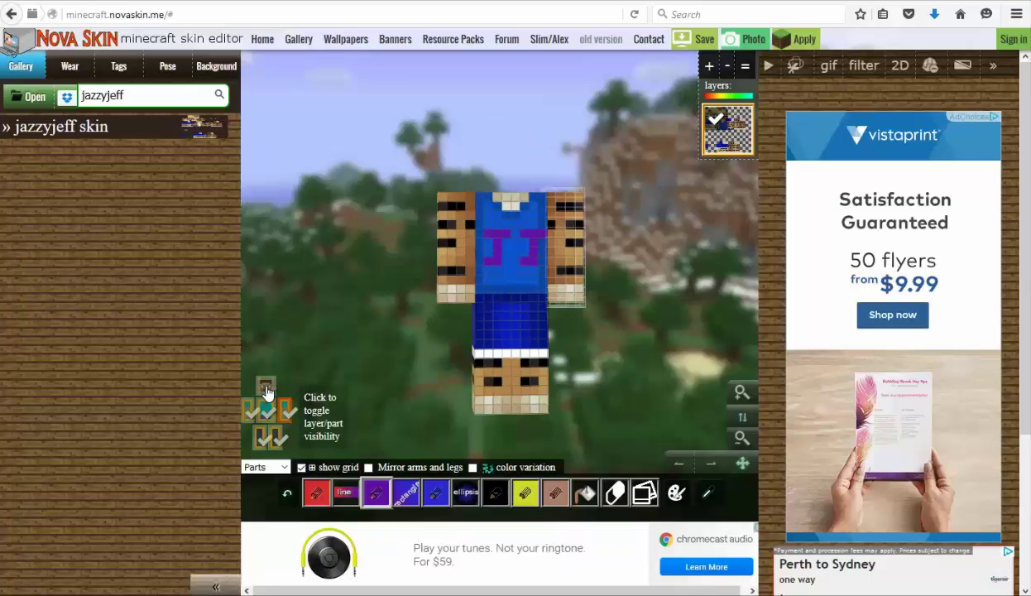
pyautogui.click(267, 389)
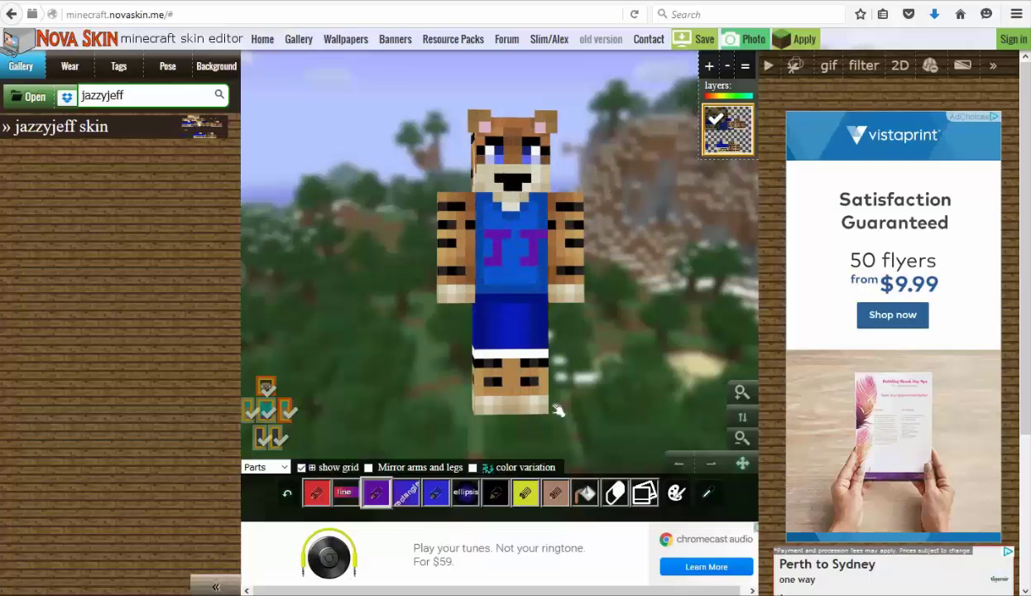
pyautogui.click(374, 493)
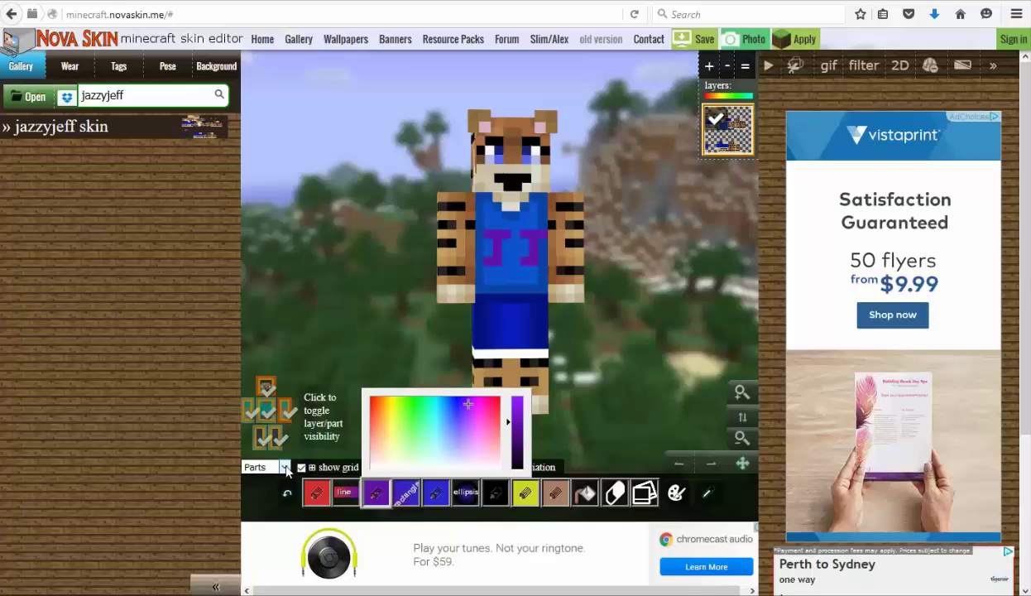
# Show only the left arm sleeve, re-show the left arm, then isolate the Hat overlay
pyautogui.click(285, 467)
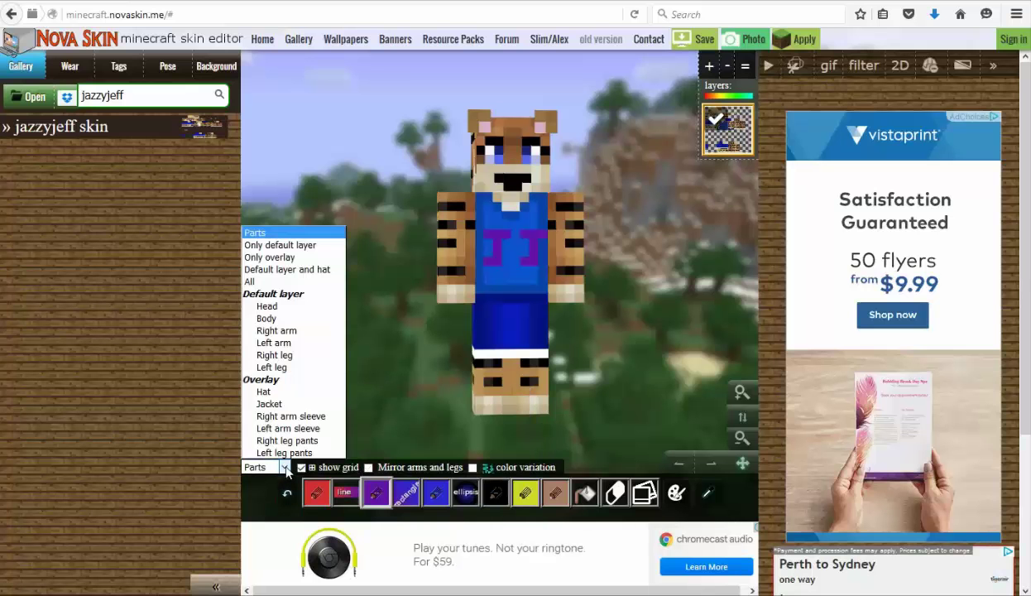
pyautogui.click(295, 428)
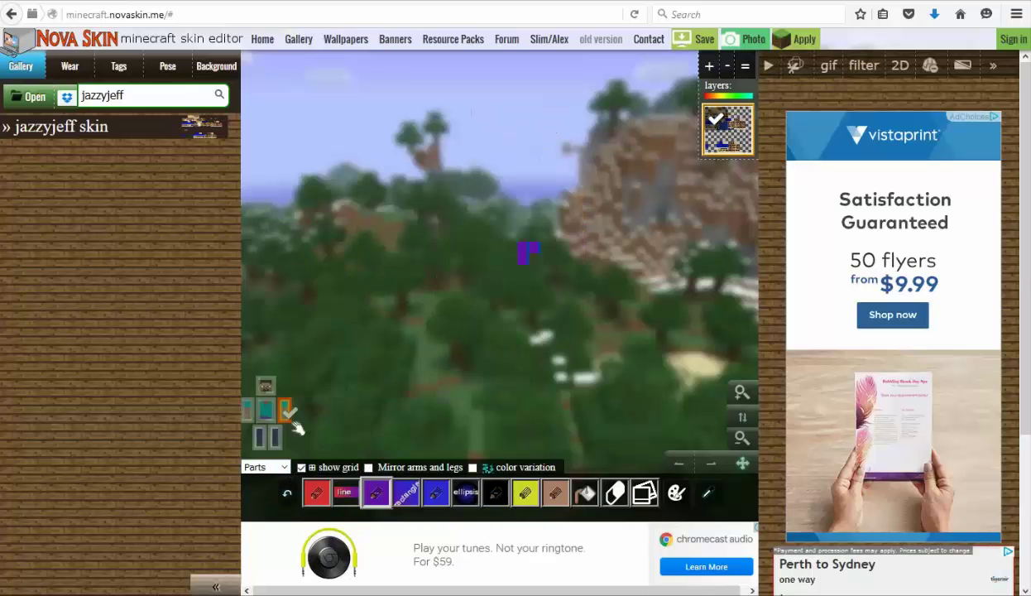
pyautogui.click(288, 412)
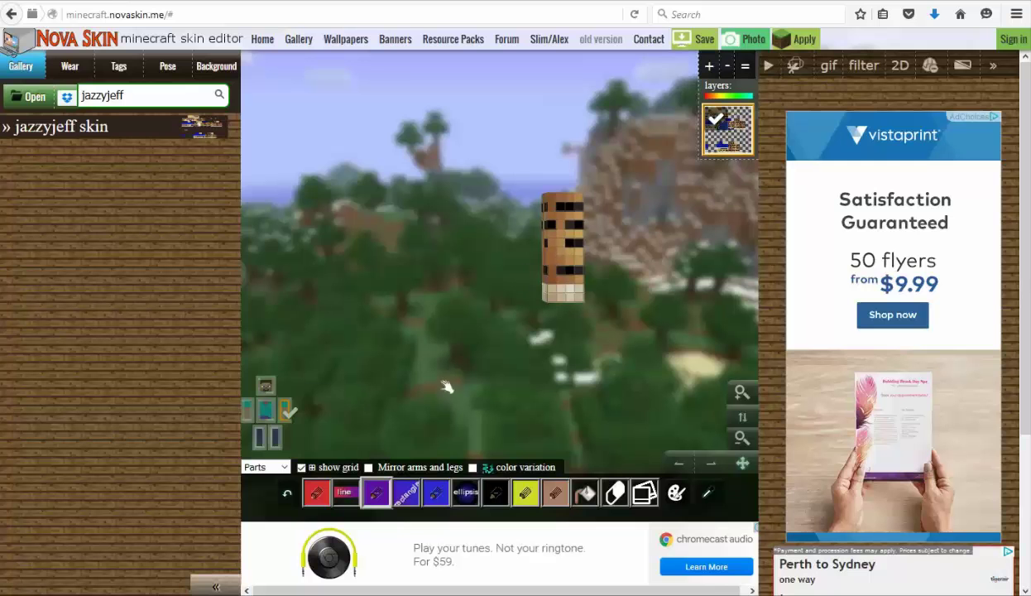
pyautogui.click(263, 466)
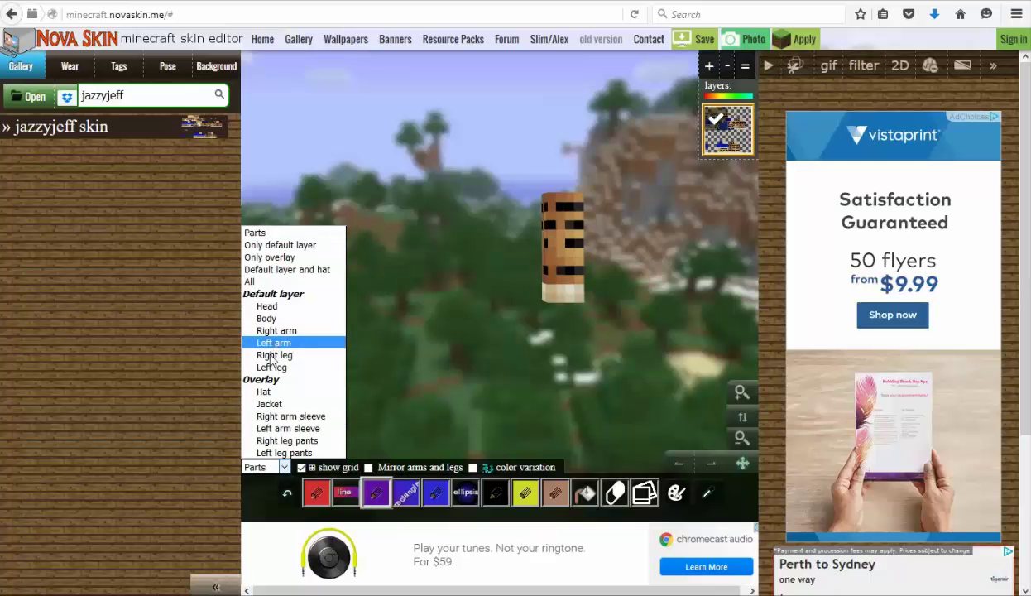
pyautogui.click(264, 392)
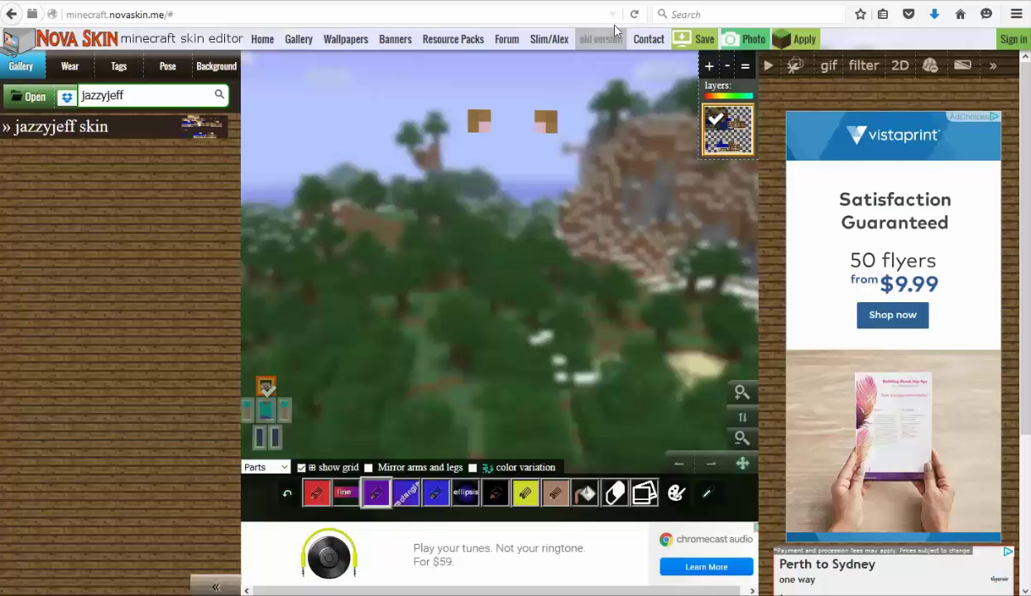
# Reload the editor, scroll the Gallery and load the brown-haired girl skin
pyautogui.click(633, 14)
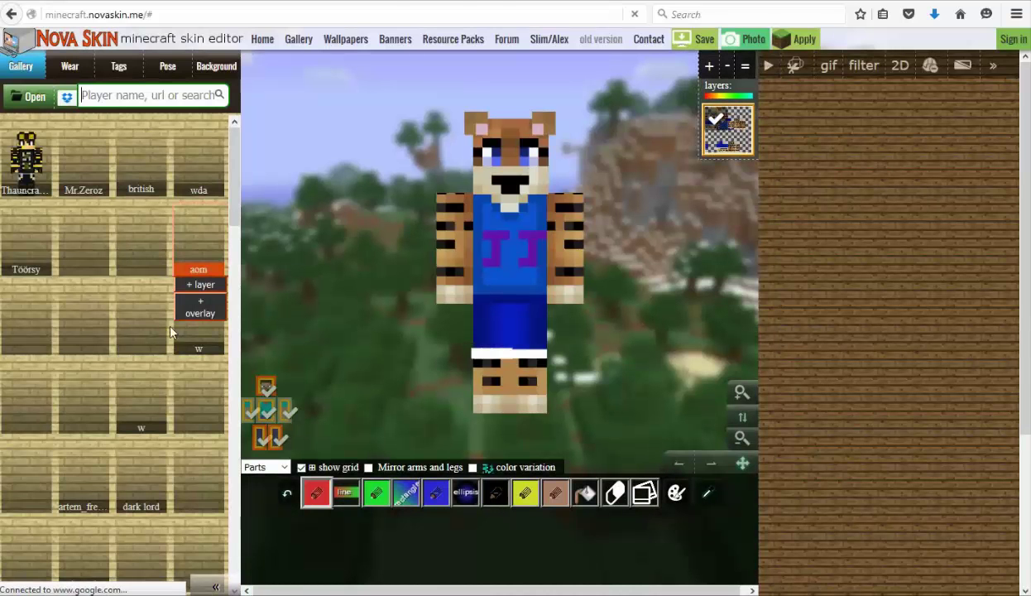
pyautogui.moveTo(127, 346)
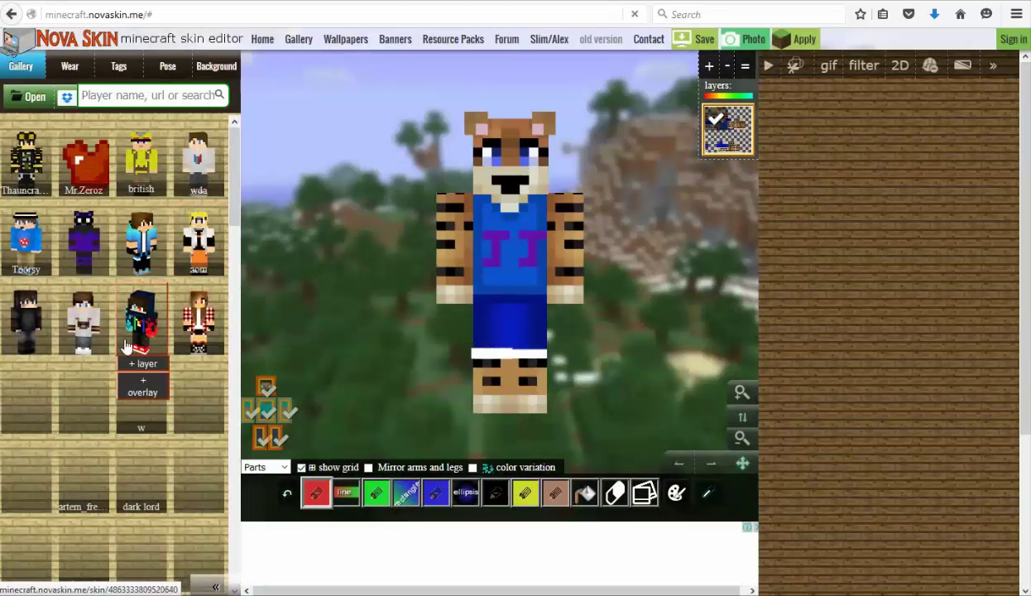
pyautogui.moveTo(190, 299)
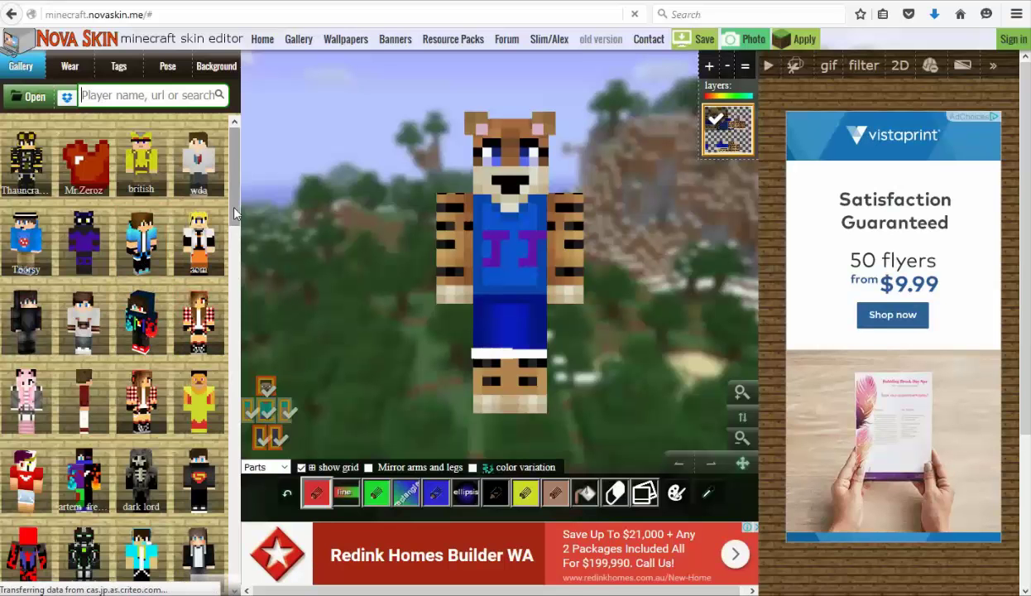
pyautogui.moveTo(234, 213); pyautogui.dragTo(232, 325)
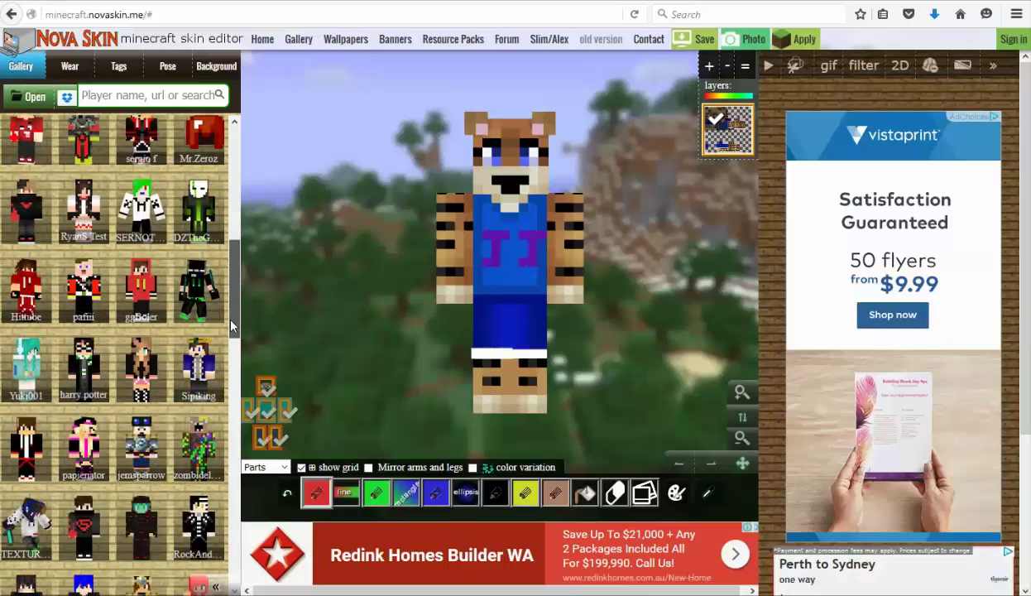
pyautogui.scroll(-1, 231, 326)
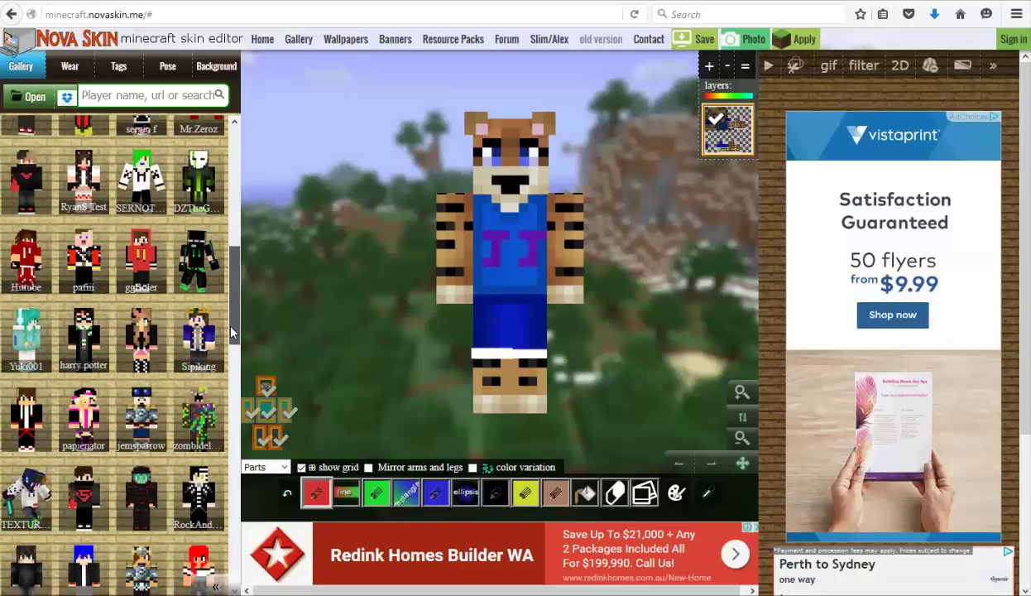
pyautogui.click(150, 331)
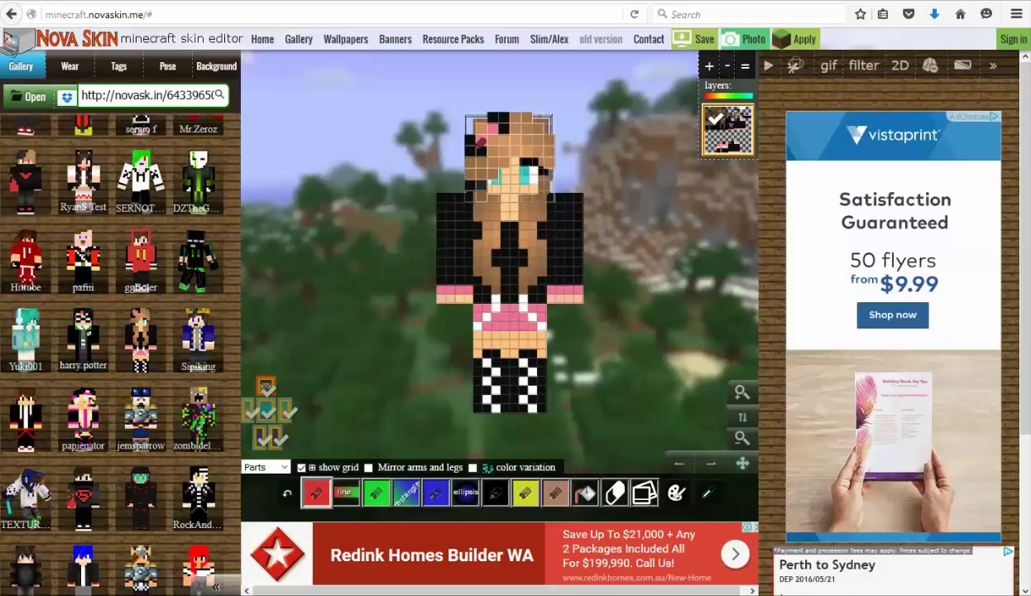
# Turn the girl skin to a front three-quarter view and toggle its head off and on
pyautogui.moveTo(385, 183); pyautogui.dragTo(348, 290)
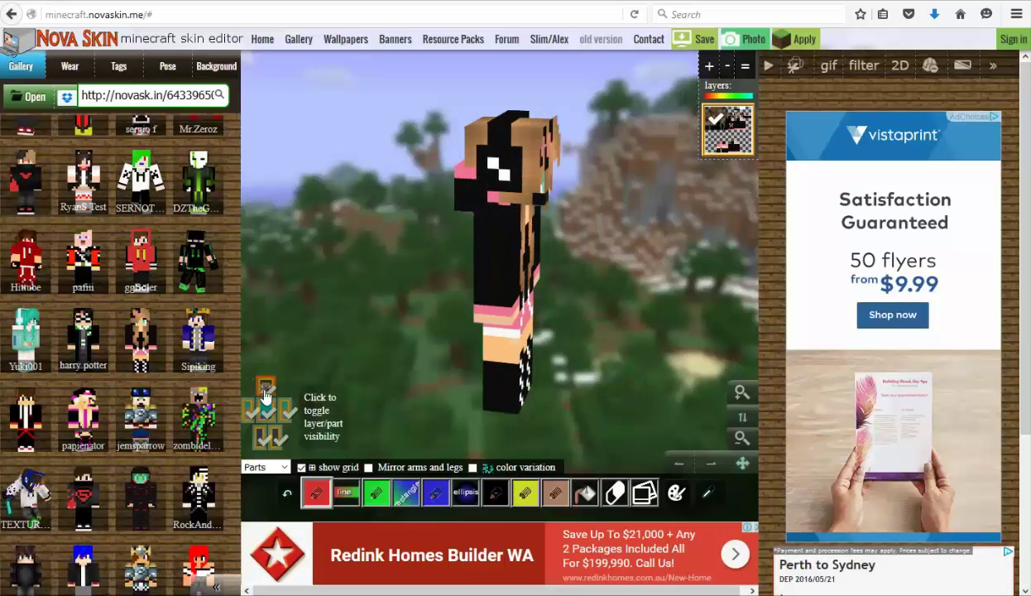
pyautogui.moveTo(362, 252); pyautogui.dragTo(327, 283)
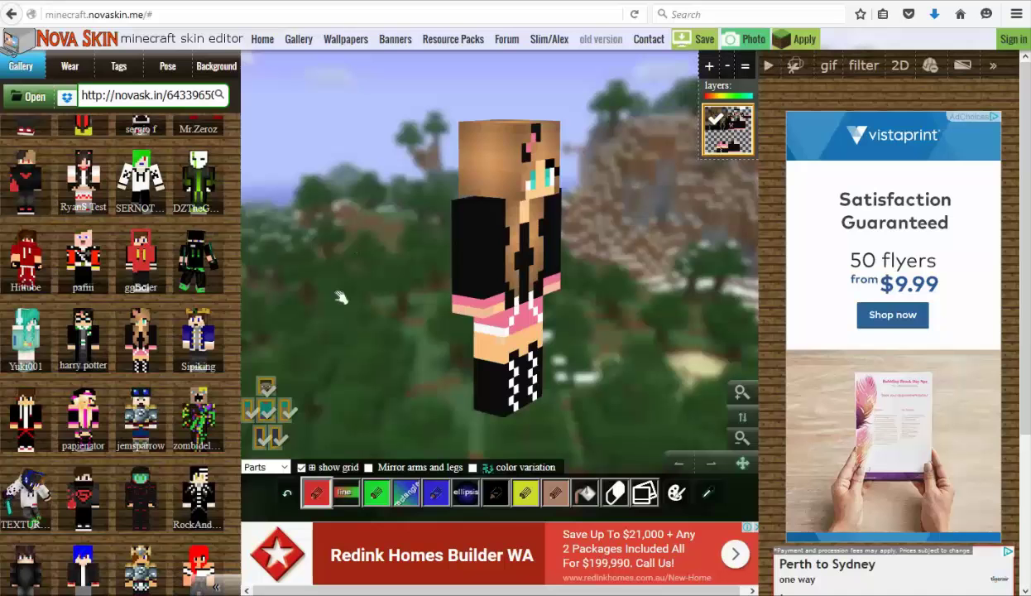
pyautogui.click(267, 388)
pyautogui.click(268, 389)
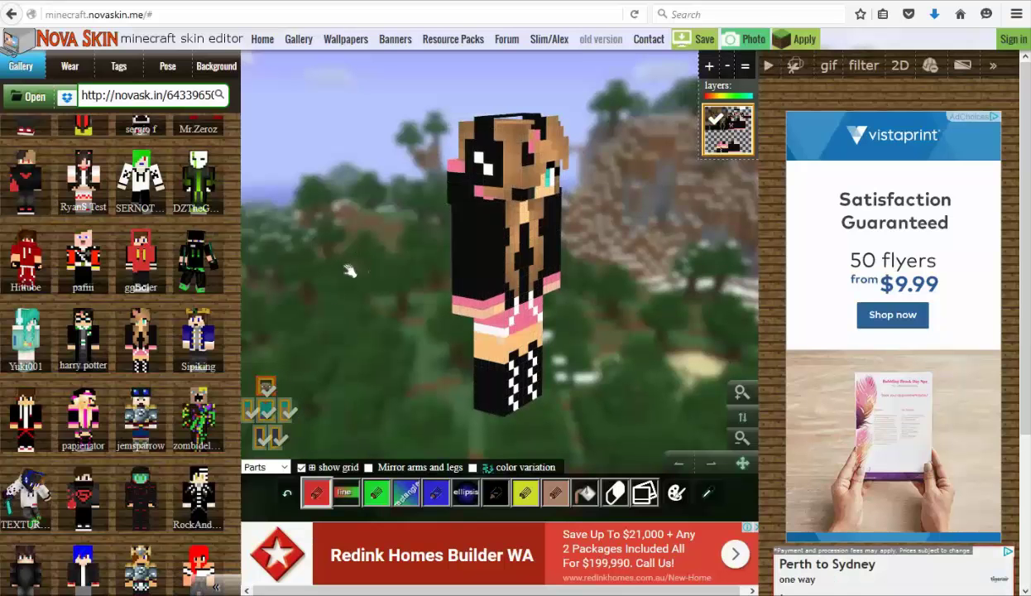
pyautogui.click(281, 466)
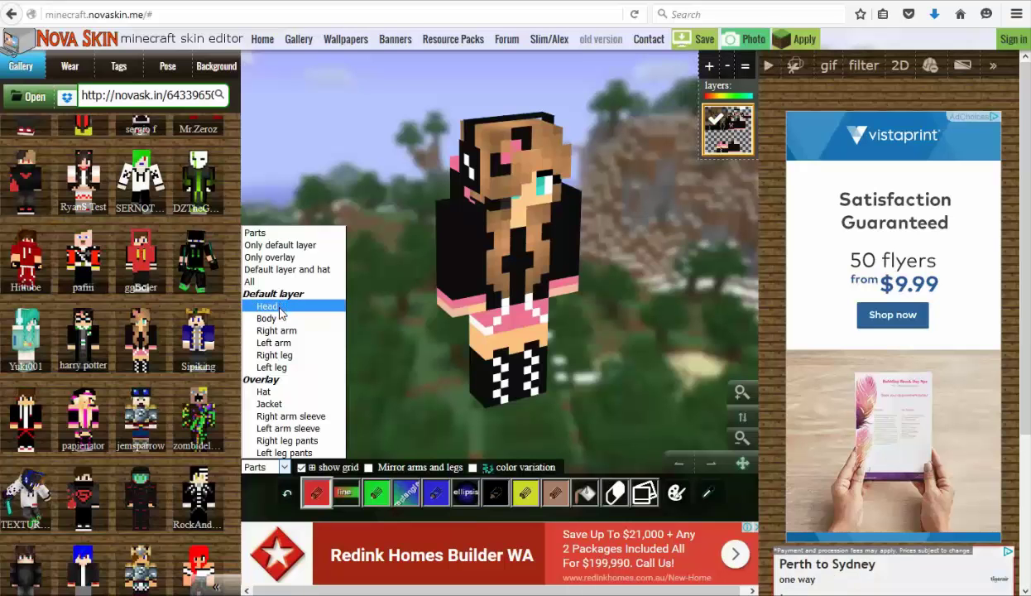
# Isolate the Hat part and start painting magenta pixels on the head's front
pyautogui.click(264, 391)
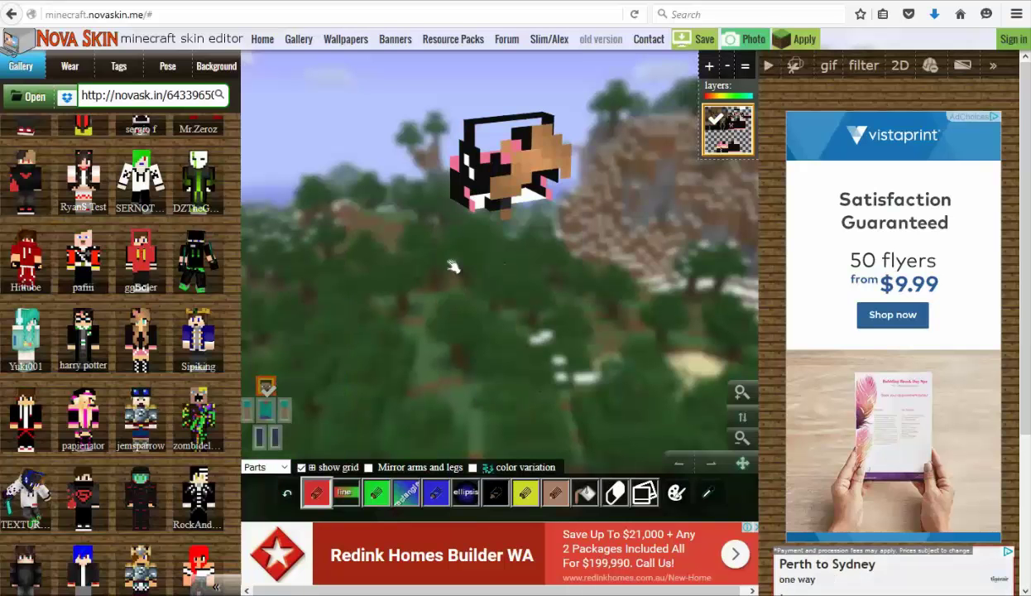
pyautogui.moveTo(454, 267); pyautogui.dragTo(362, 264)
pyautogui.moveTo(575, 225); pyautogui.dragTo(581, 188)
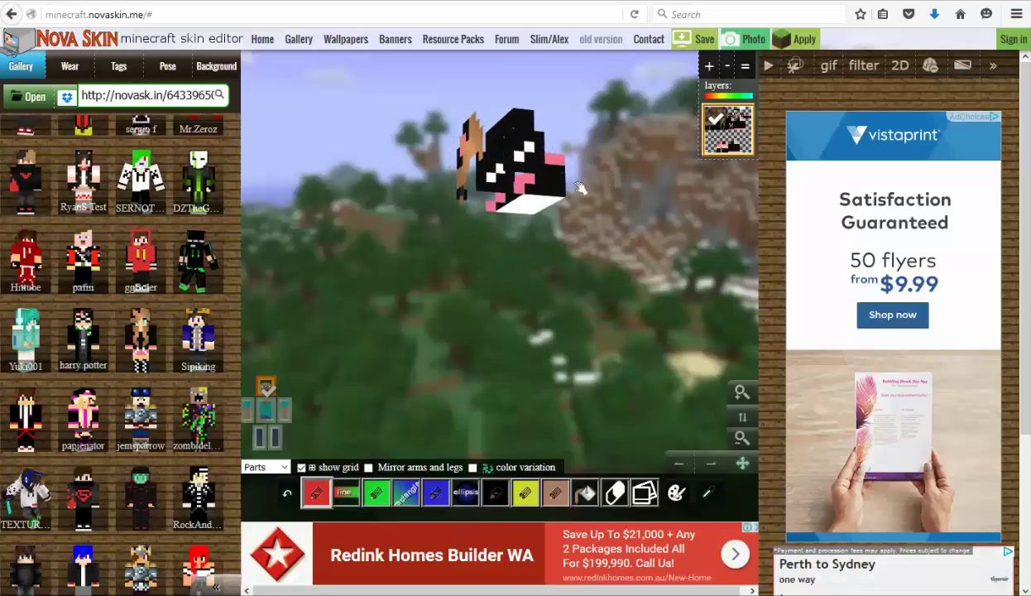
pyautogui.click(374, 490)
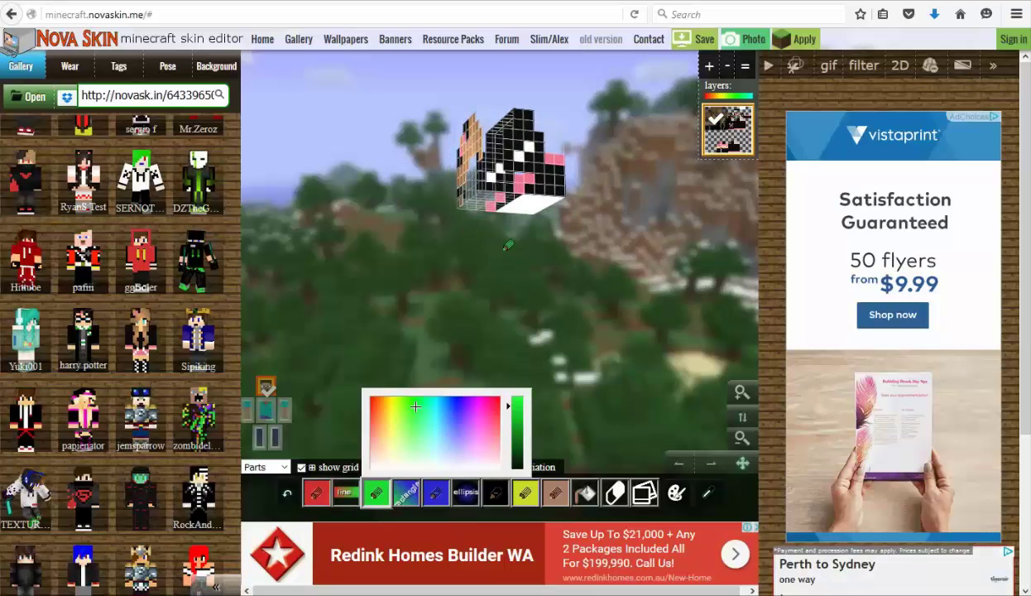
pyautogui.moveTo(454, 402); pyautogui.dragTo(476, 397)
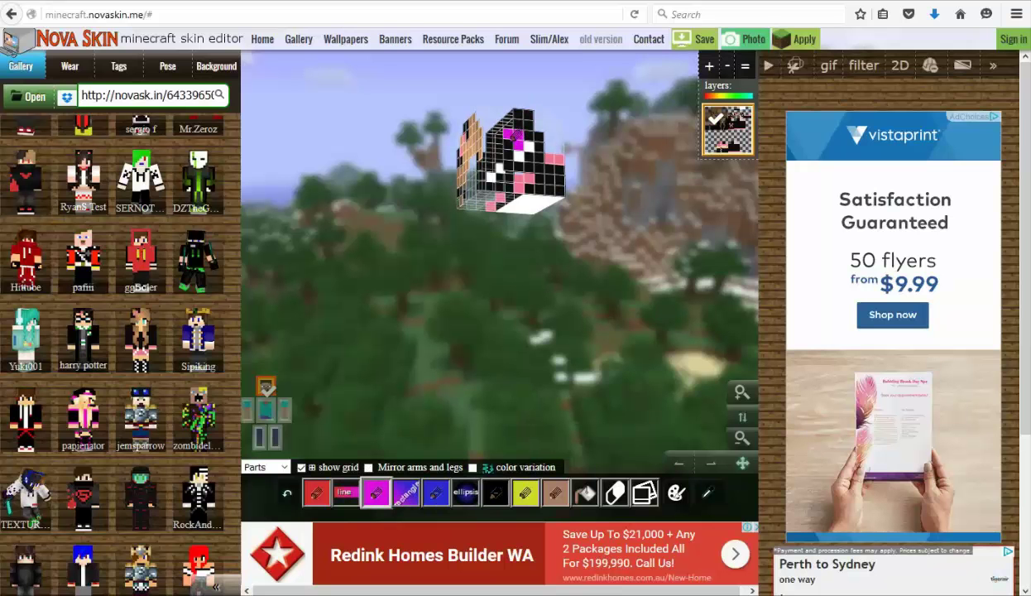
pyautogui.moveTo(515, 134)
pyautogui.mouseDown()
pyautogui.moveTo(501, 155)
pyautogui.moveTo(512, 162)
pyautogui.moveTo(534, 152)
pyautogui.moveTo(507, 108)
pyautogui.mouseUp()
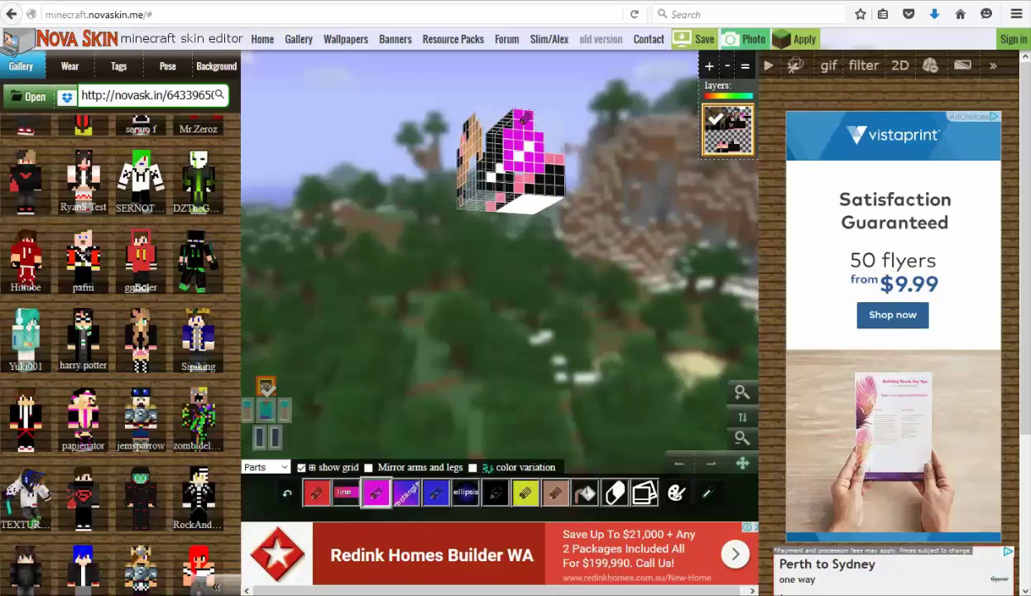
# Paint the magenta headphone band over the top and left side, undoing one stray stroke
pyautogui.moveTo(605, 155); pyautogui.dragTo(562, 149)
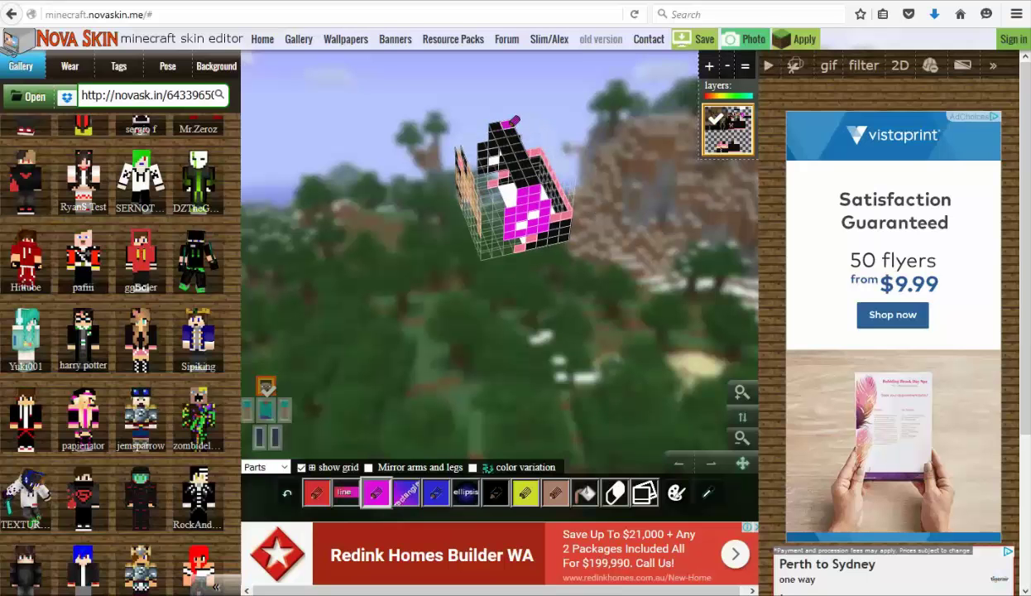
pyautogui.moveTo(510, 121)
pyautogui.mouseDown()
pyautogui.moveTo(494, 137)
pyautogui.moveTo(506, 166)
pyautogui.mouseUp()
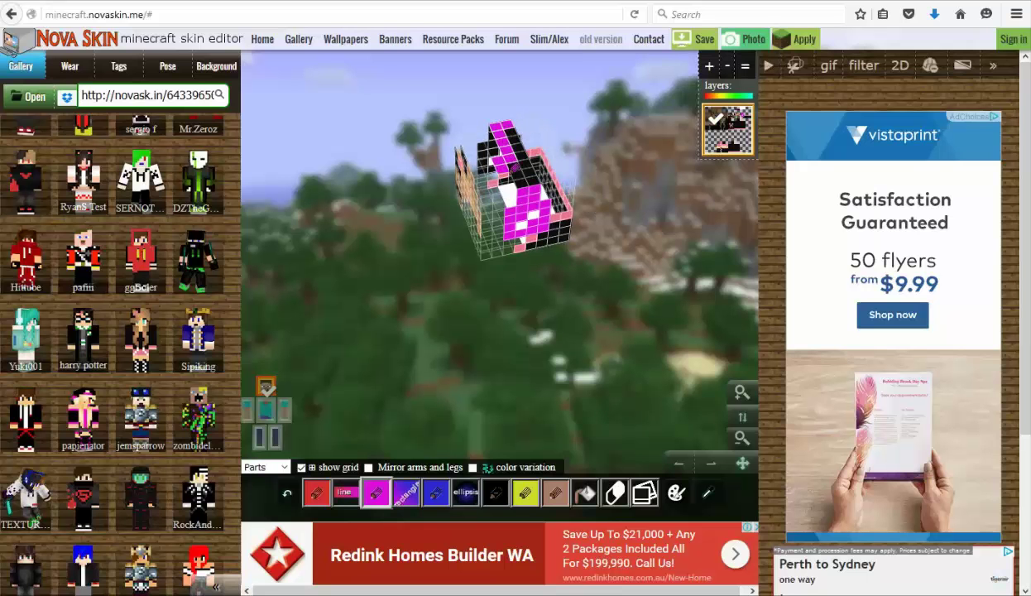
pyautogui.click(287, 494)
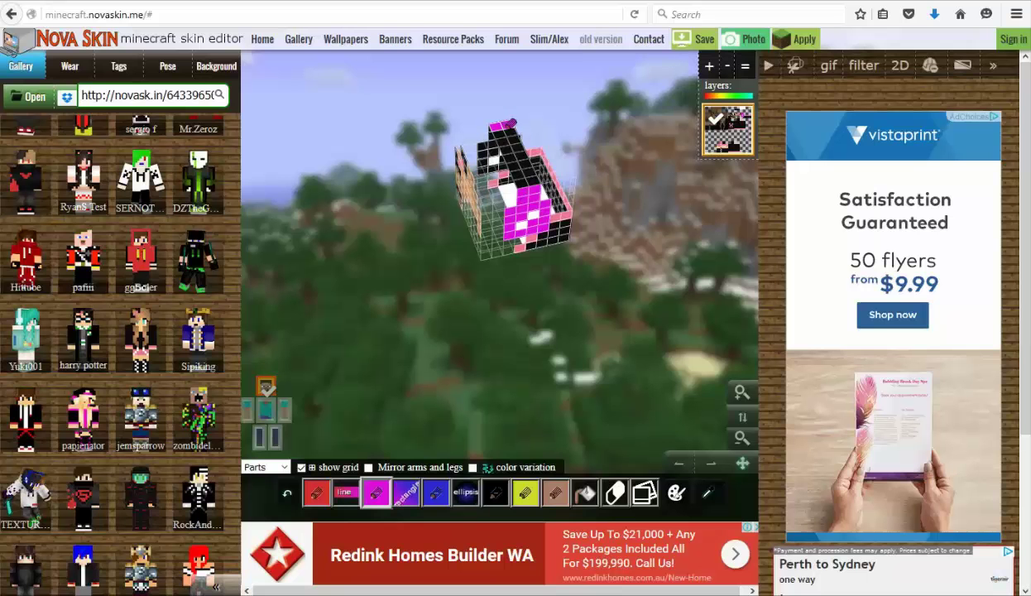
pyautogui.moveTo(510, 123)
pyautogui.mouseDown()
pyautogui.moveTo(505, 169)
pyautogui.moveTo(517, 175)
pyautogui.moveTo(511, 128)
pyautogui.mouseUp()
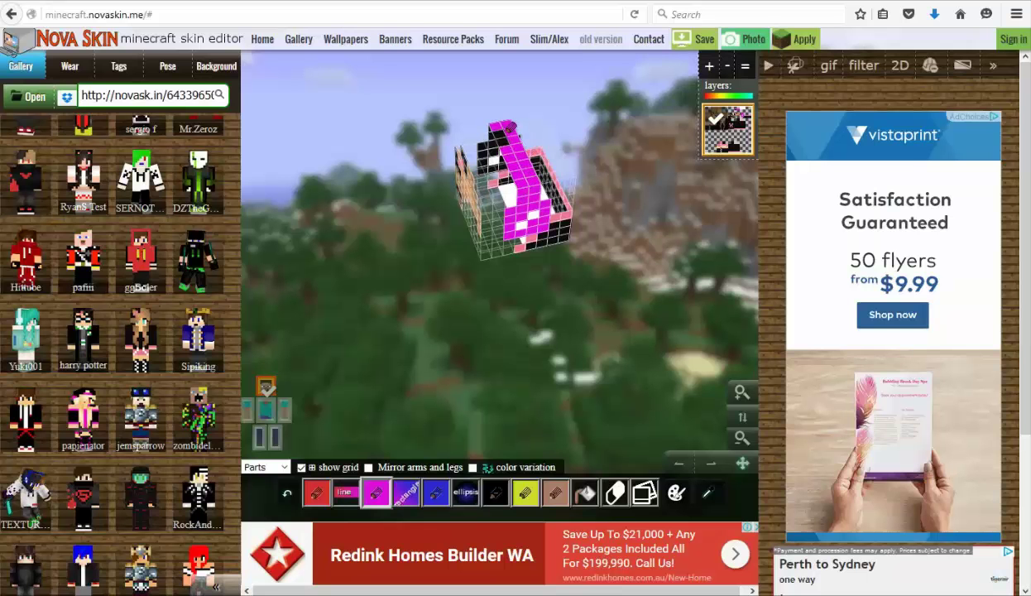
pyautogui.moveTo(579, 156); pyautogui.dragTo(622, 230)
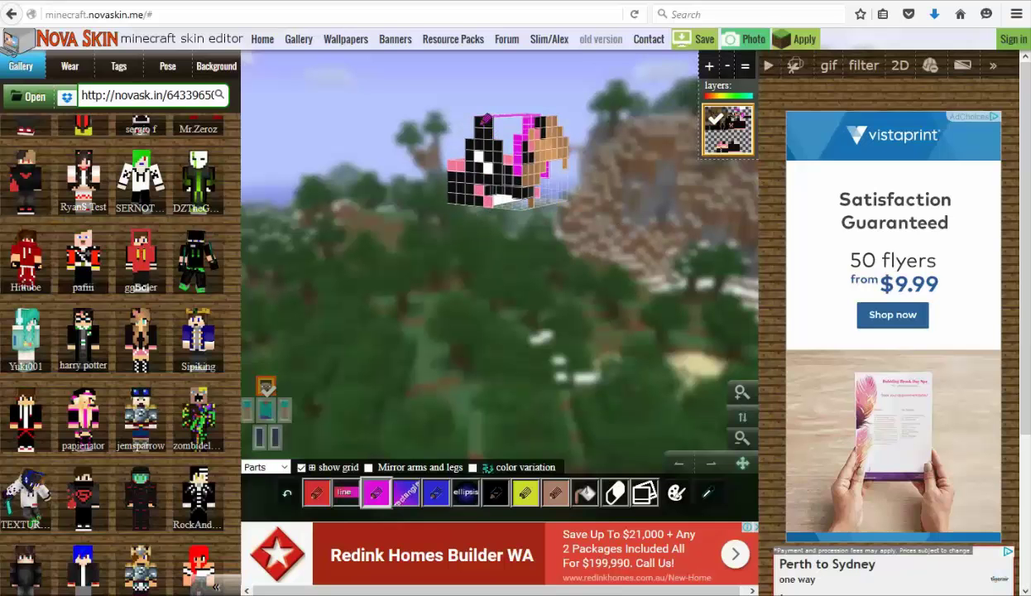
pyautogui.moveTo(489, 130)
pyautogui.mouseDown()
pyautogui.moveTo(457, 147)
pyautogui.moveTo(459, 166)
pyautogui.moveTo(496, 168)
pyautogui.mouseUp()
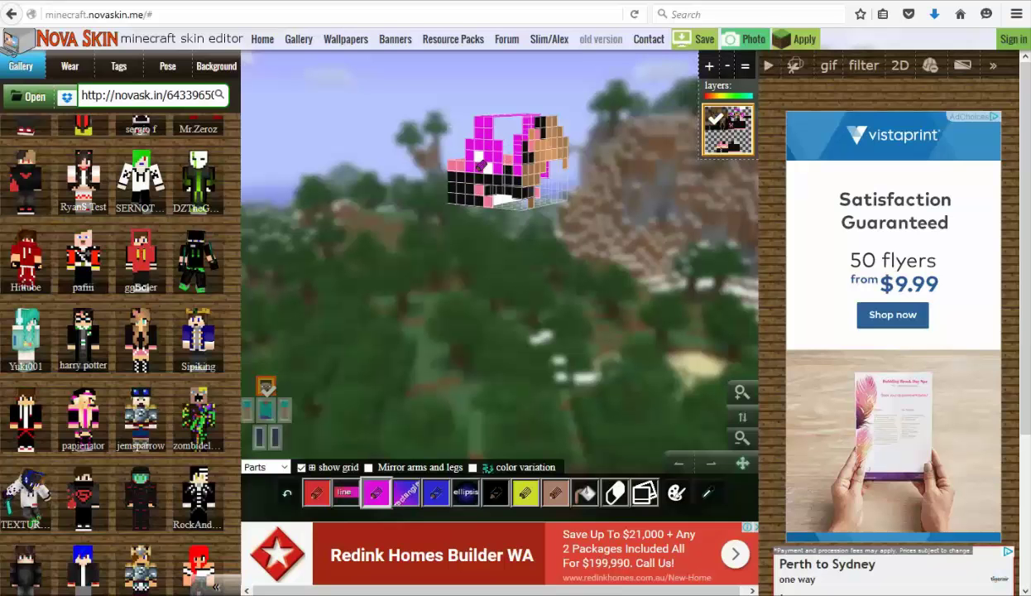
pyautogui.moveTo(617, 167); pyautogui.dragTo(440, 197)
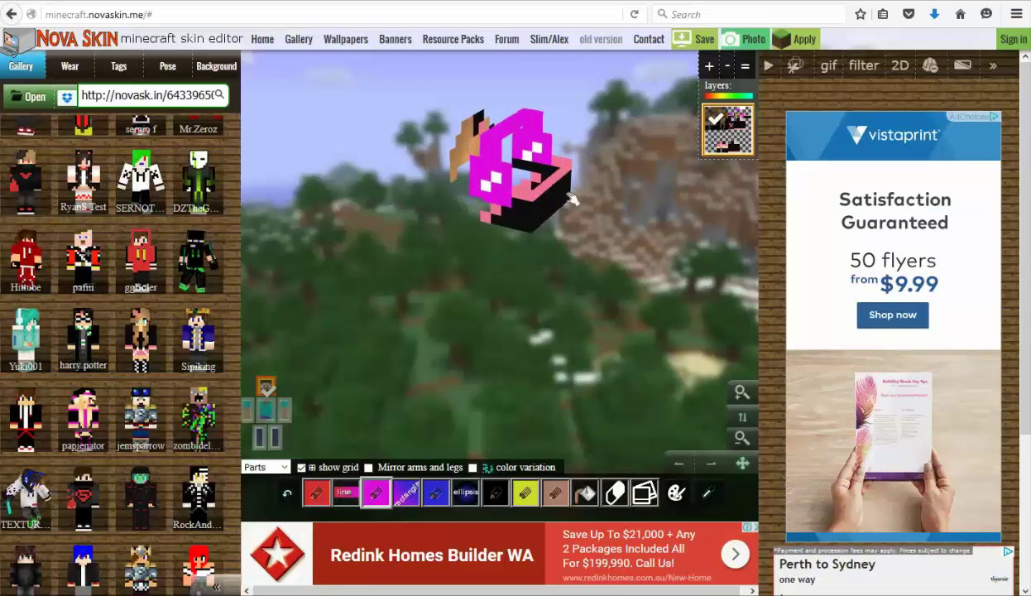
pyautogui.moveTo(570, 198)
pyautogui.mouseDown()
pyautogui.moveTo(621, 177)
pyautogui.moveTo(489, 190)
pyautogui.moveTo(492, 177)
pyautogui.moveTo(602, 186)
pyautogui.moveTo(581, 189)
pyautogui.mouseUp()
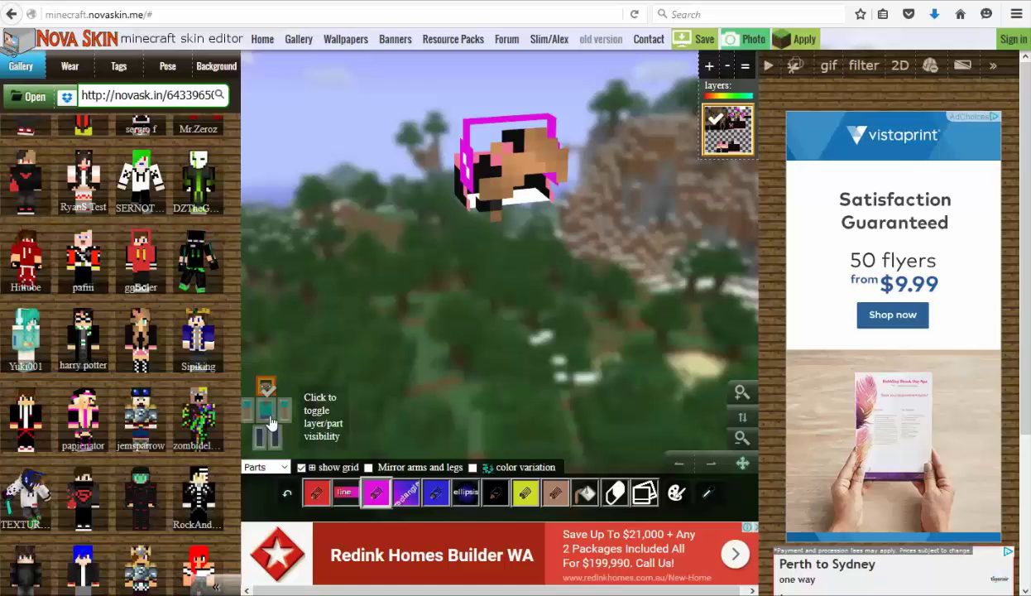
# Set Parts back to All and view the whole girl skin from the side and three-quarter front
pyautogui.click(265, 467)
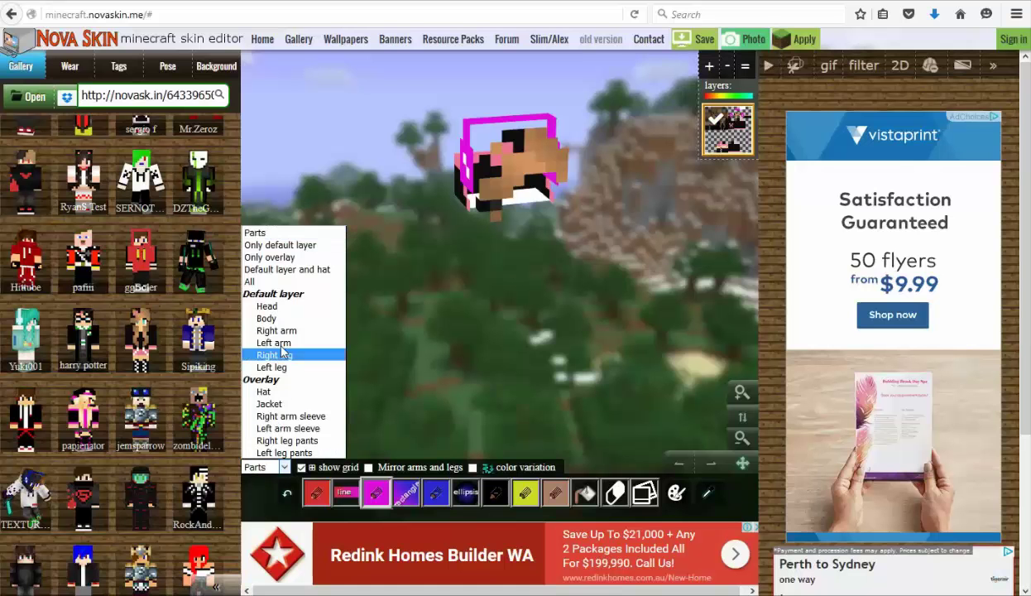
pyautogui.click(269, 282)
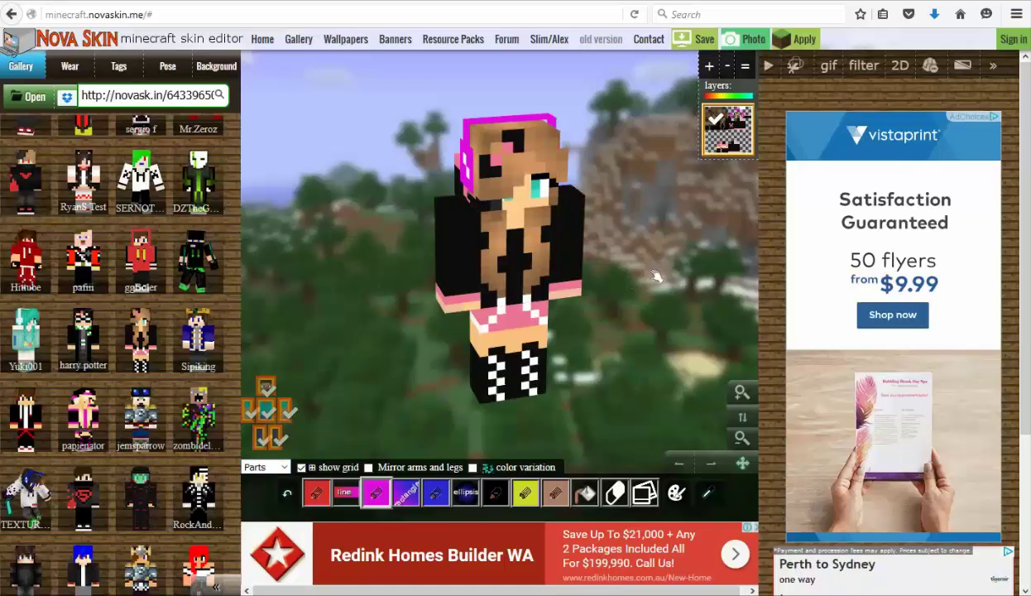
pyautogui.moveTo(509, 204); pyautogui.dragTo(471, 213)
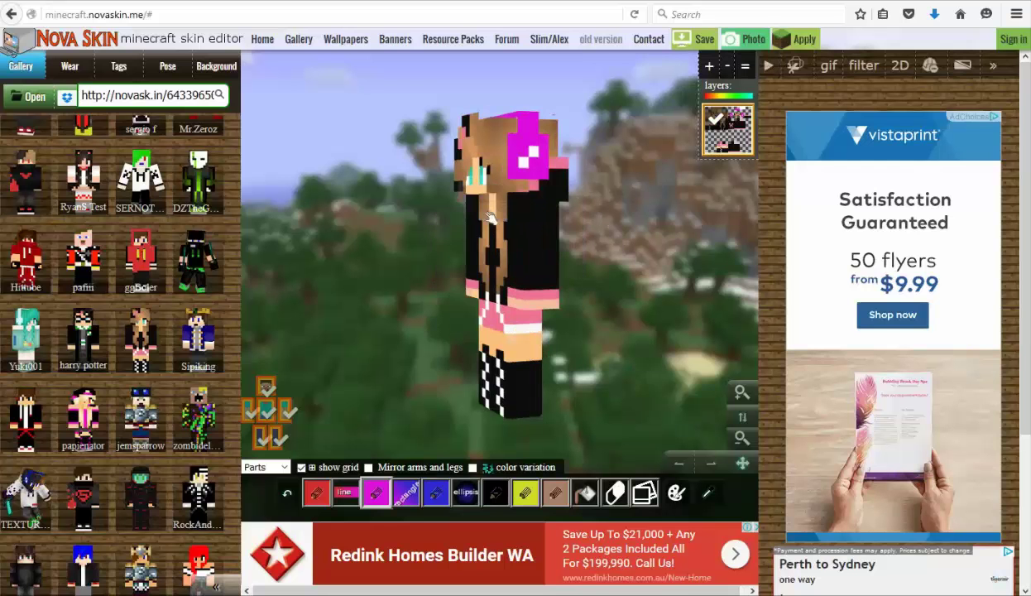
pyautogui.moveTo(553, 239); pyautogui.dragTo(645, 157)
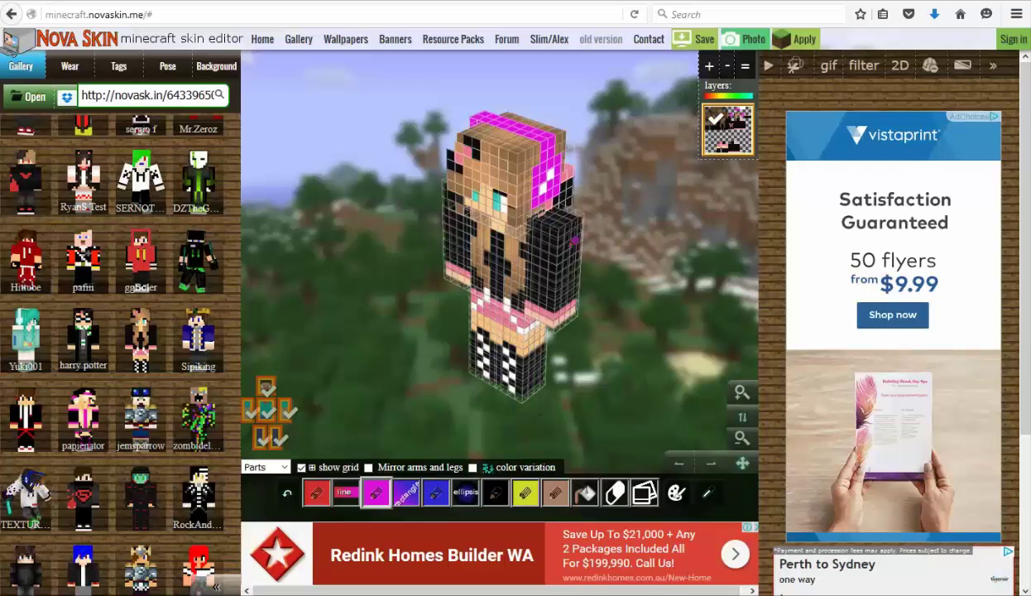
pyautogui.click(701, 40)
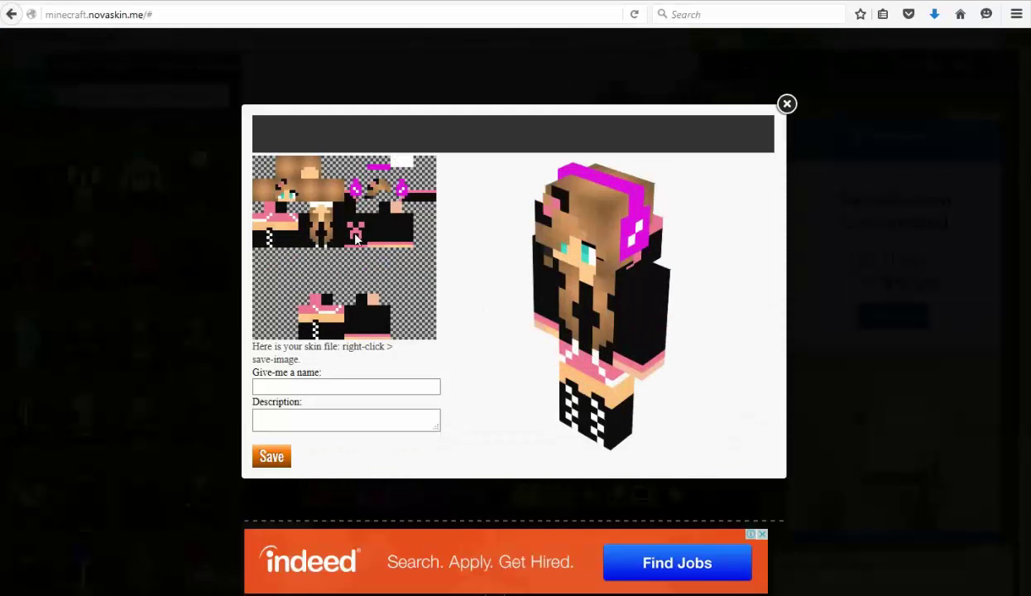
pyautogui.rightClick(356, 237)
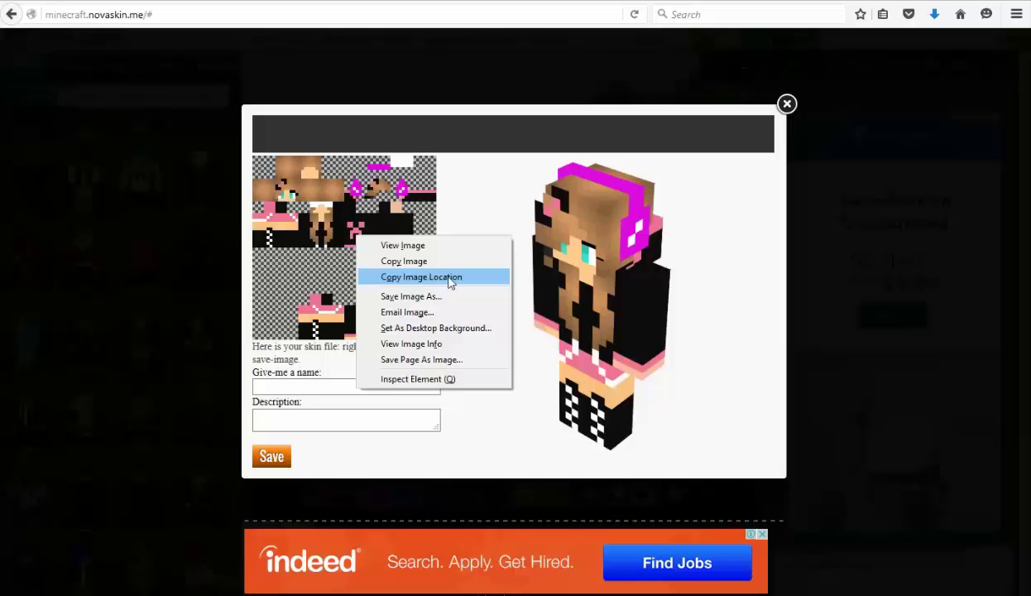
pyautogui.click(786, 103)
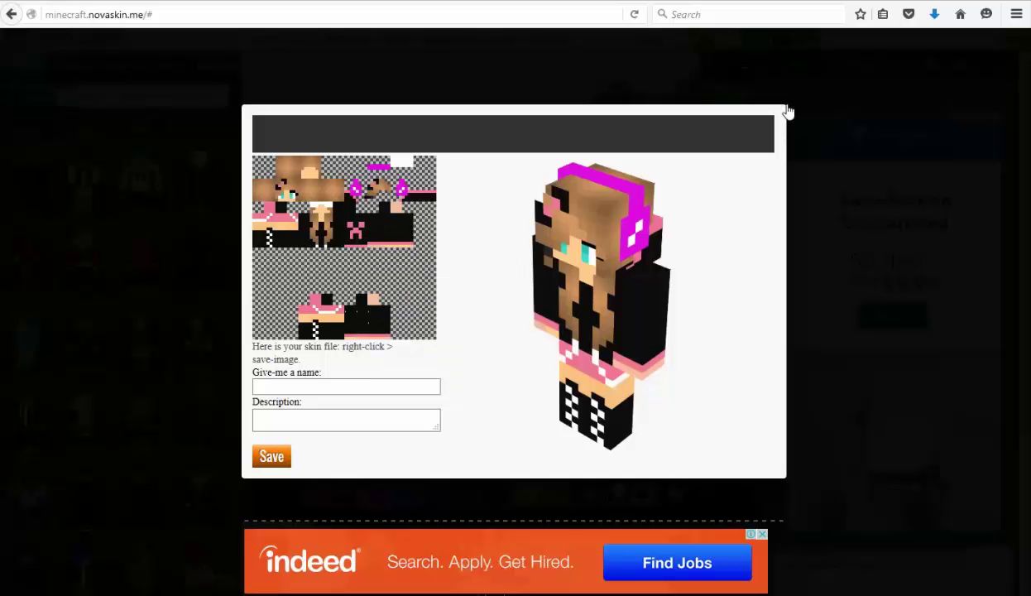
pyautogui.click(786, 103)
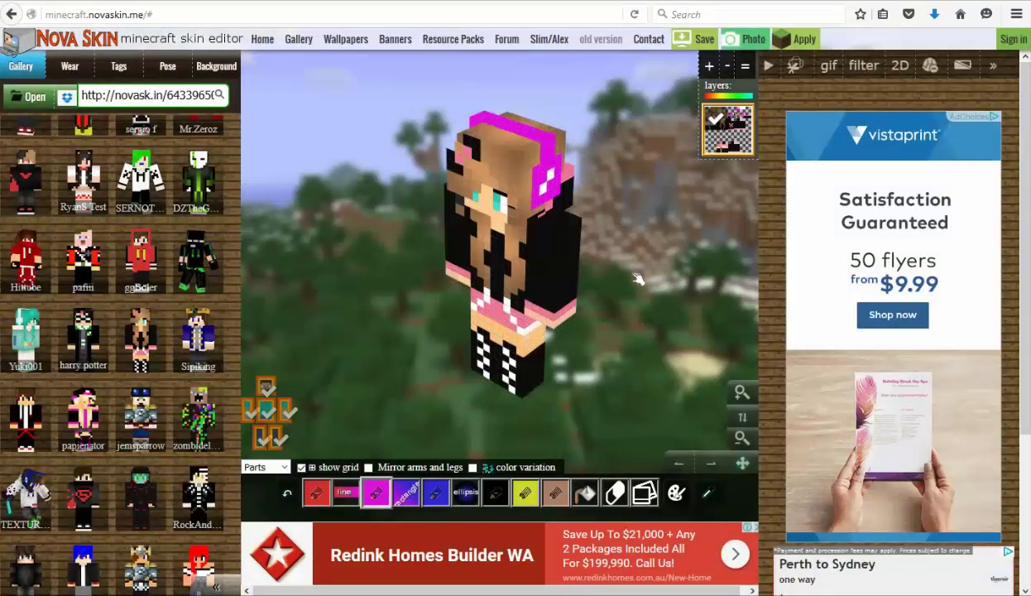
pyautogui.moveTo(637, 269); pyautogui.dragTo(657, 220)
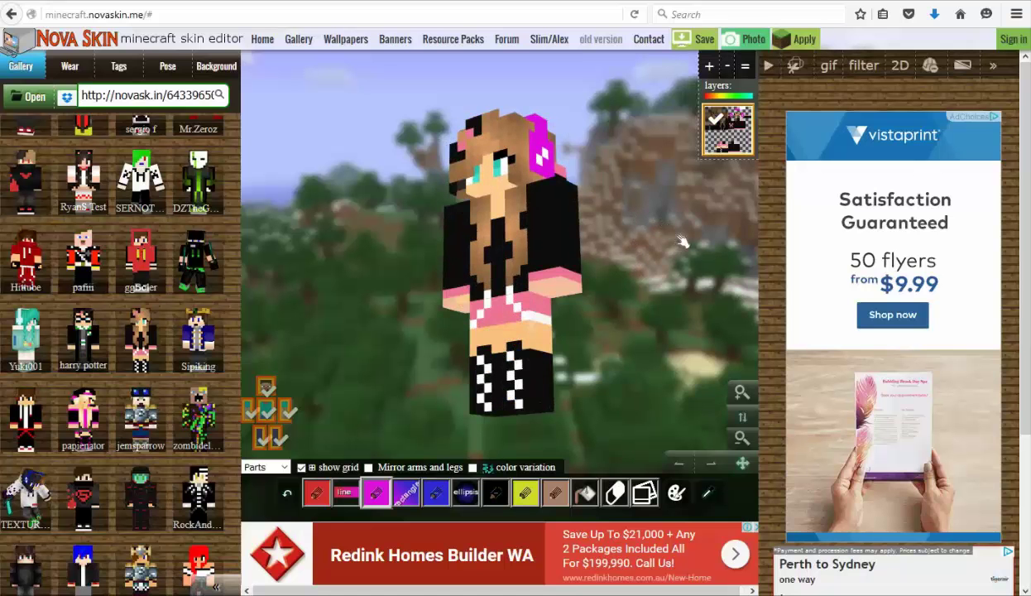